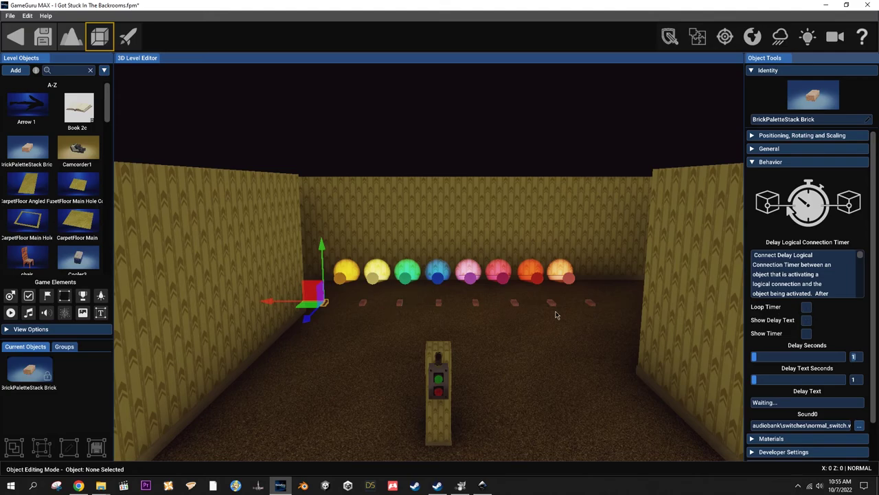
- Launch a test play of the backrooms level with the rocket Test Level button
left_click(127, 36)
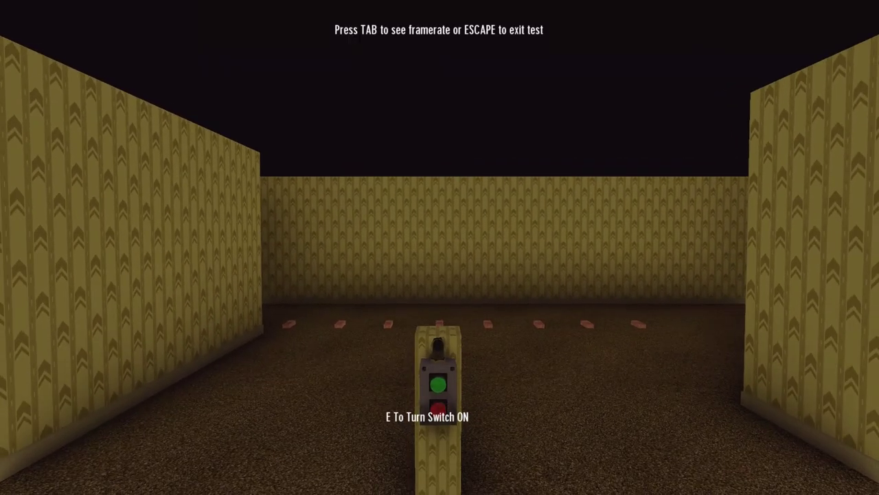
- Turn on the switch, watch the coloured lights cycle in sequence, then leave the test
key("e")
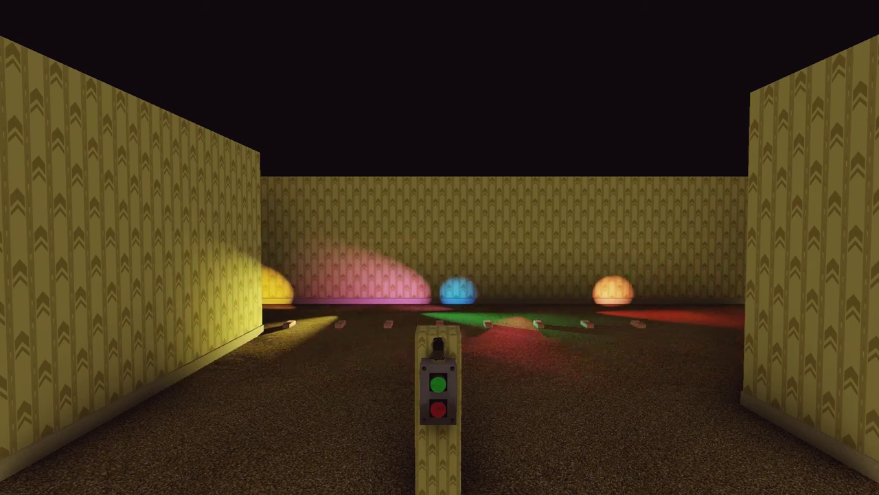
key("Escape")
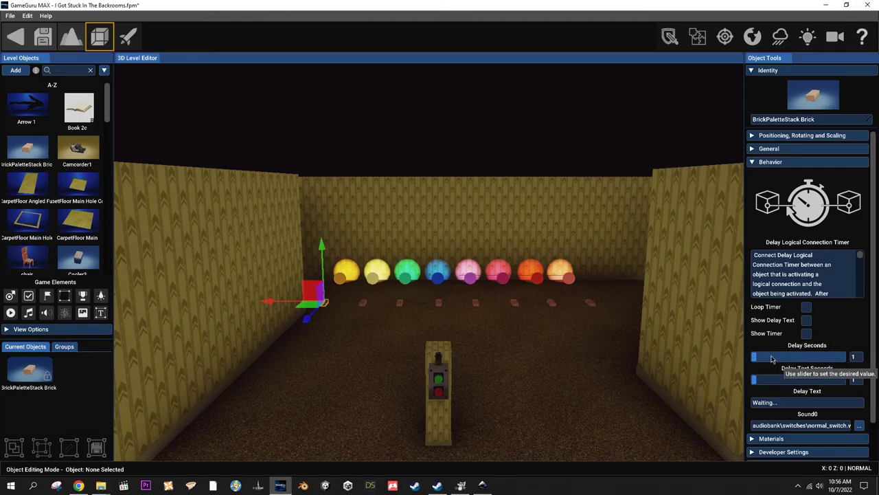
- Return the brick's delay to 1 second, toggle Show Delay Text, nudge the brick right, and retest
left_click_drag(755, 359, 871, 357)
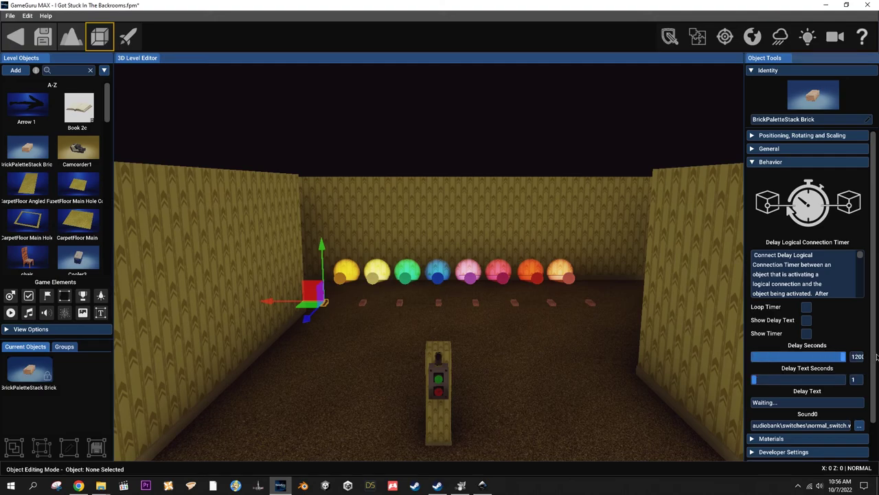
left_click_drag(756, 357, 746, 370)
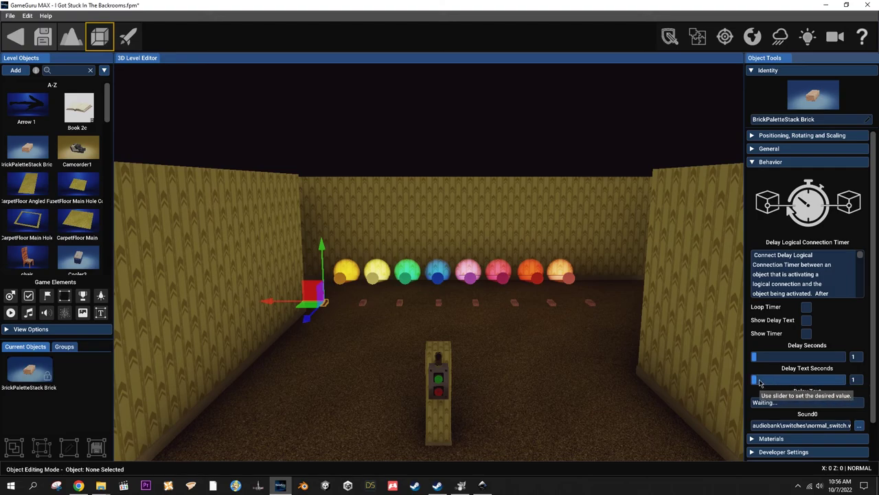
mouse_move(760, 382)
left_mouse_down()
mouse_move(742, 391)
mouse_move(752, 381)
left_mouse_up()
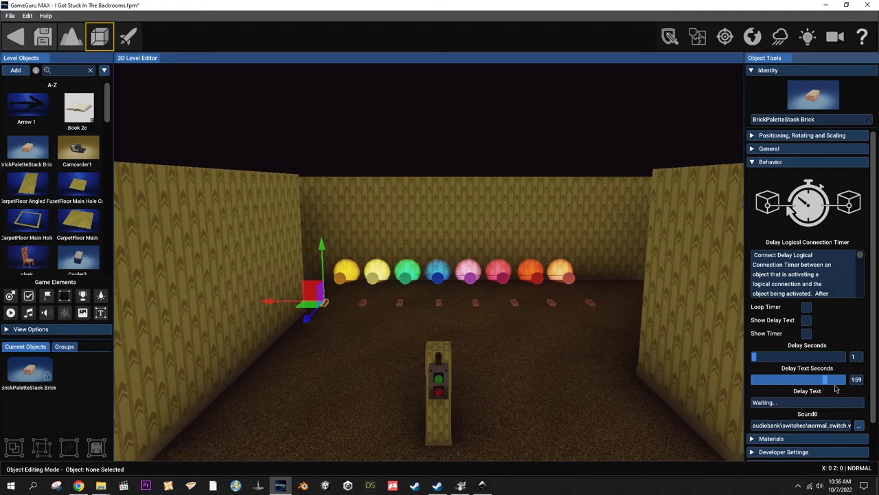
left_click(807, 322)
left_click(806, 321)
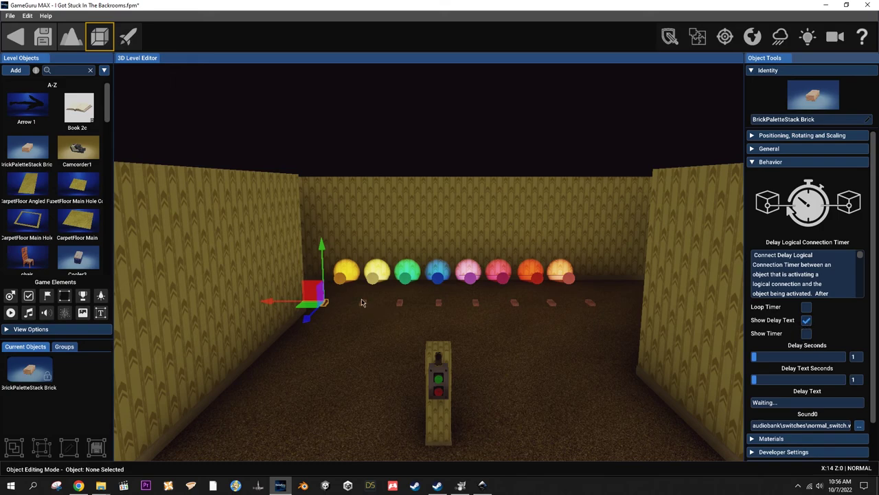
left_click_drag(329, 302, 367, 331)
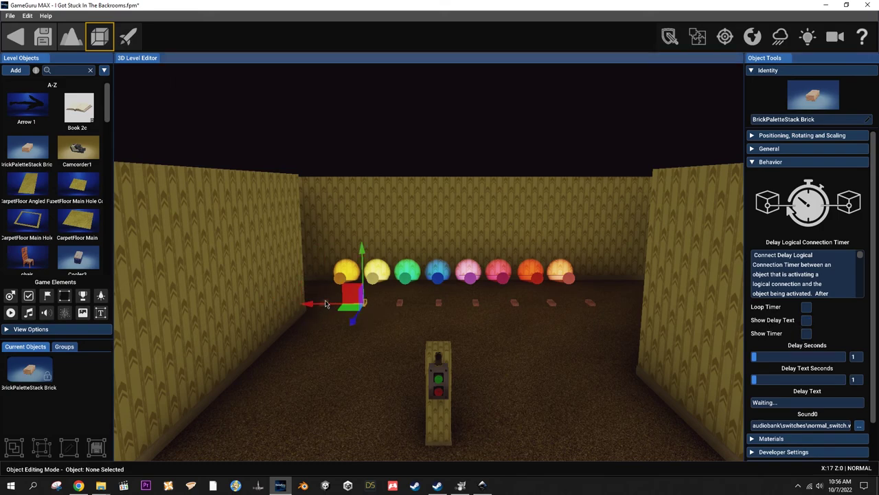
left_click(128, 36)
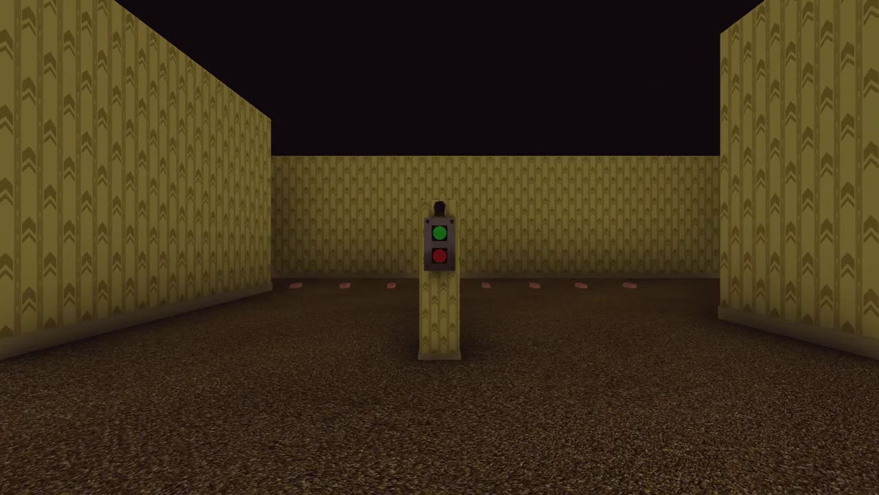
- Flip the switch, watch the 'Waiting...' text before the yellow light, then exit the test
key("e")
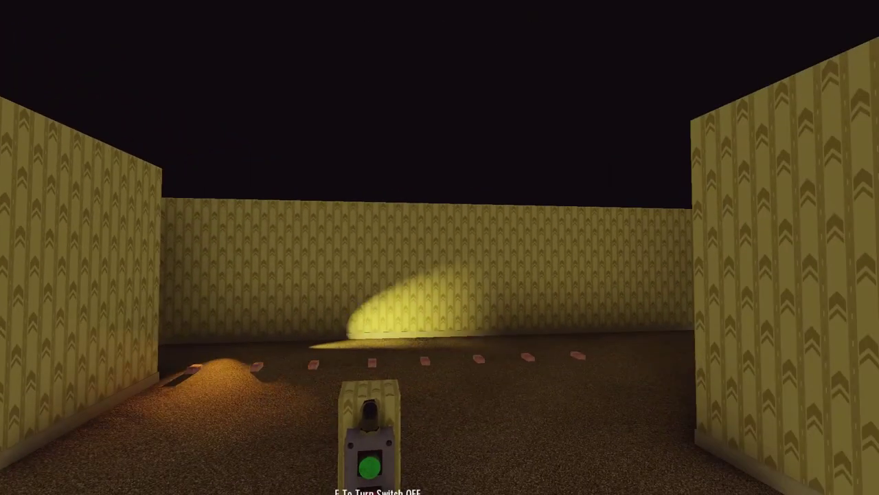
key("Escape")
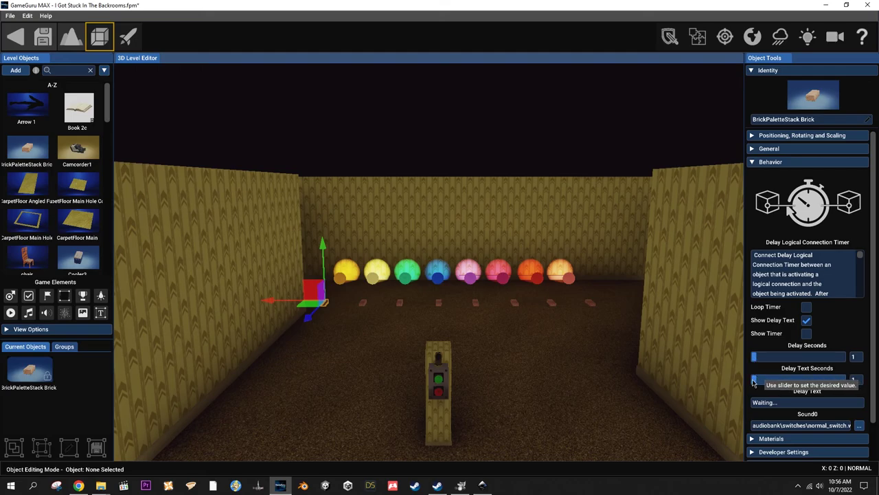
- Give the timer brick a 3-second delay with 2-second delay text, and start a test
left_click_drag(754, 379, 780, 381)
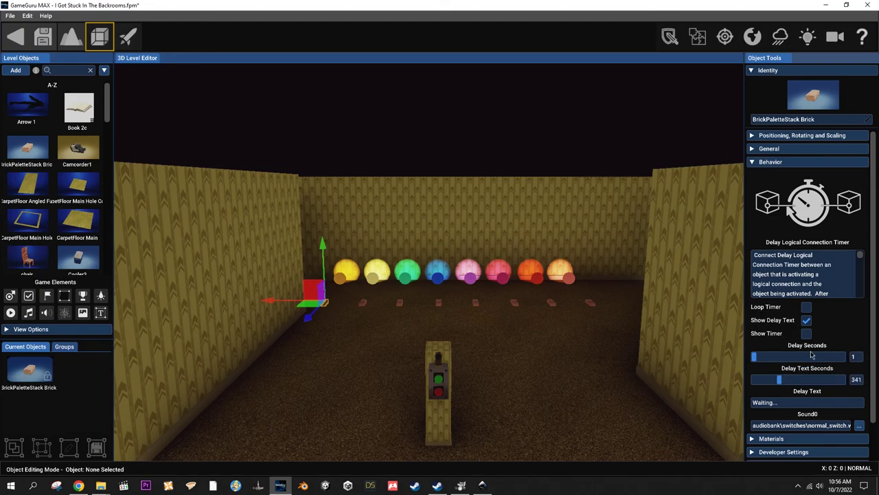
left_click(764, 382)
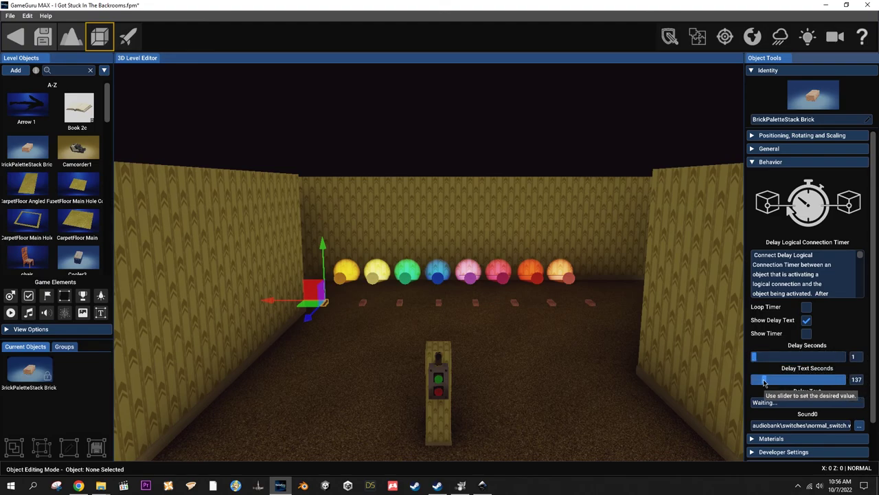
left_click_drag(764, 382, 753, 382)
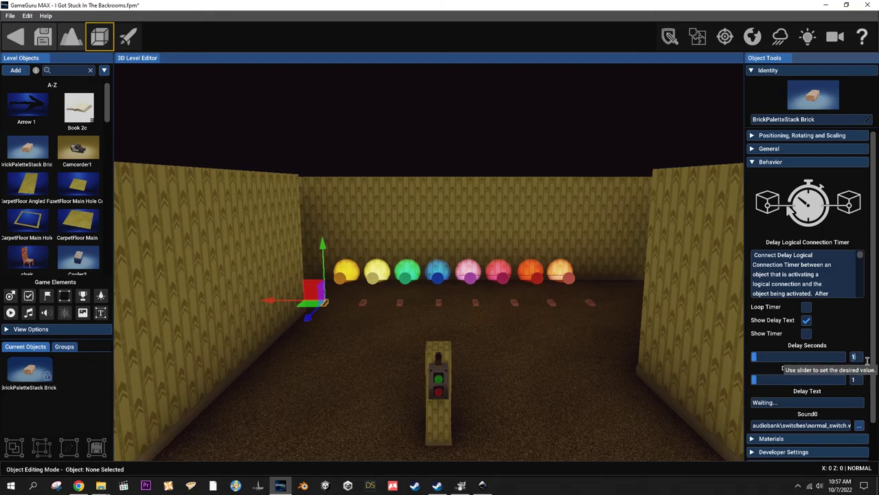
left_click(856, 356)
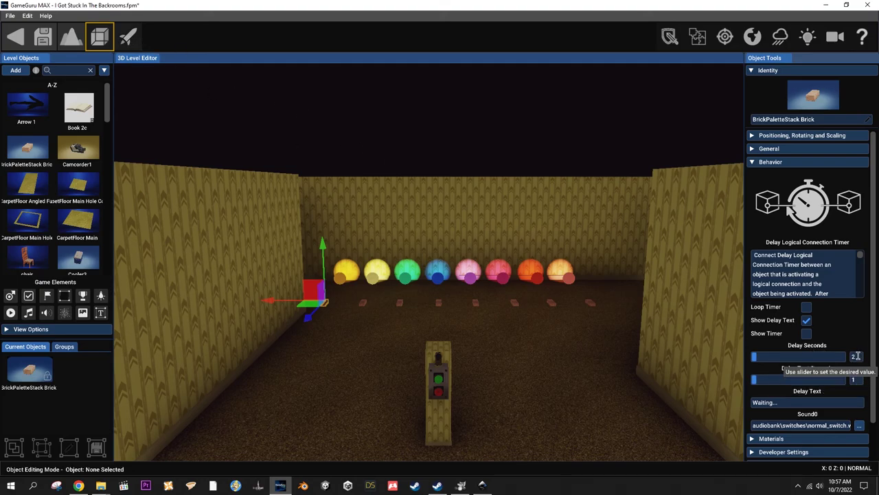
left_click(855, 378)
type("2")
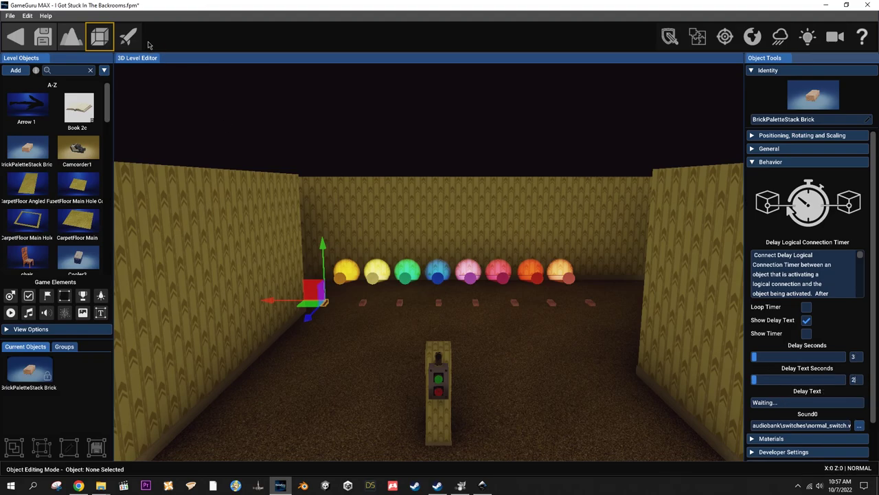
left_click(128, 36)
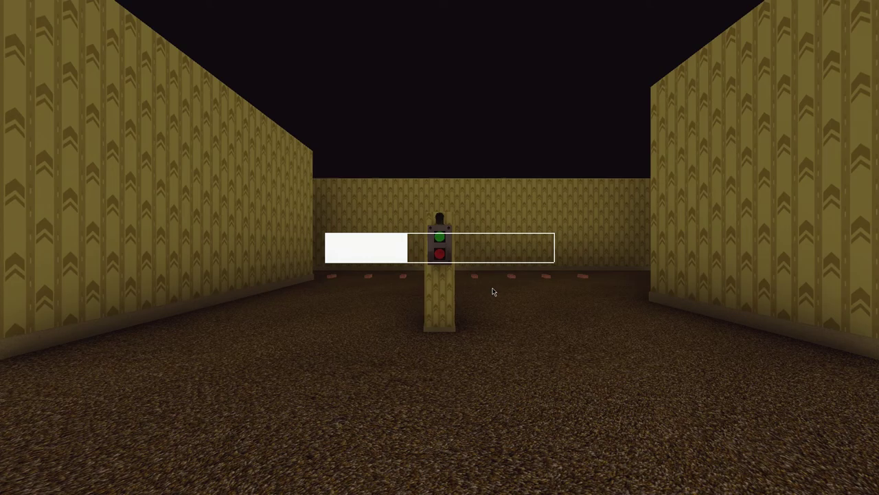
- Walk to the switch, trigger the 3-second delay, watch the yellow light, then exit
key("w")
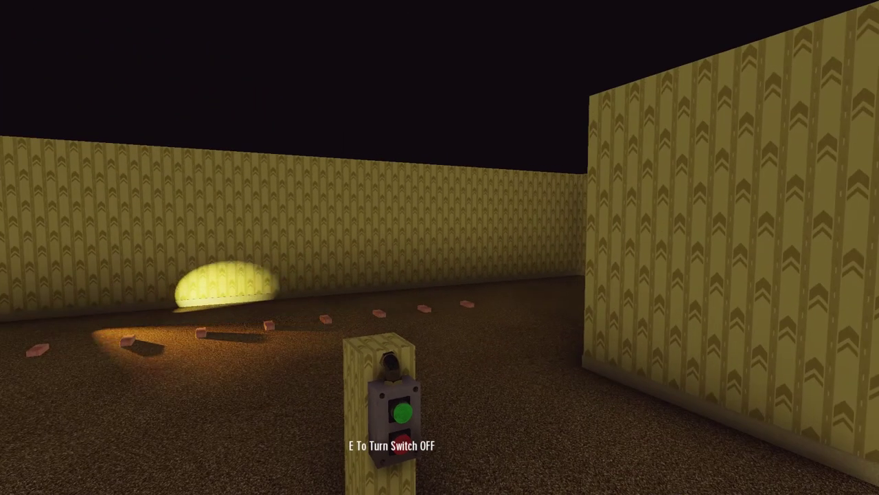
key("Escape")
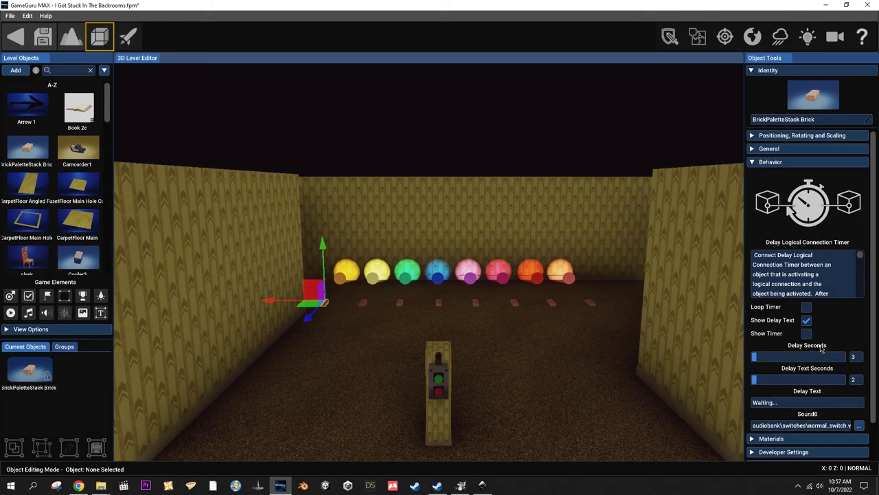
- Replace the delay text with a countdown timer and test it before the yellow light lights
left_click(806, 321)
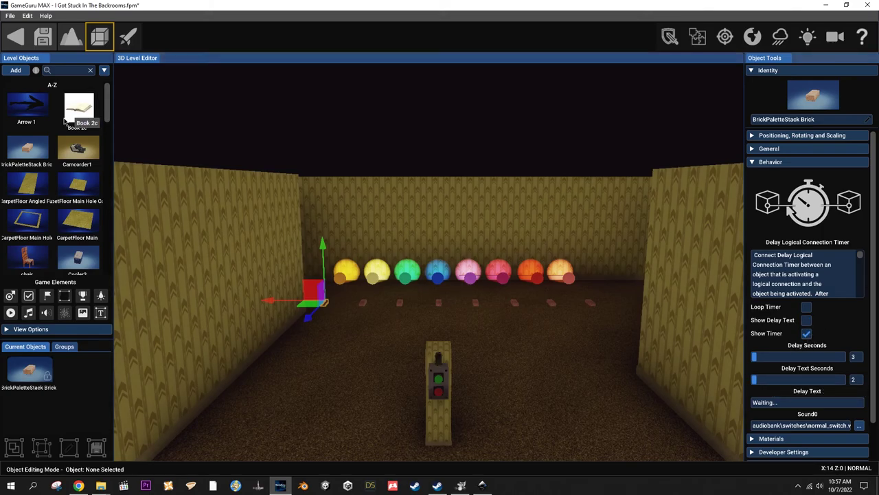
left_click(128, 36)
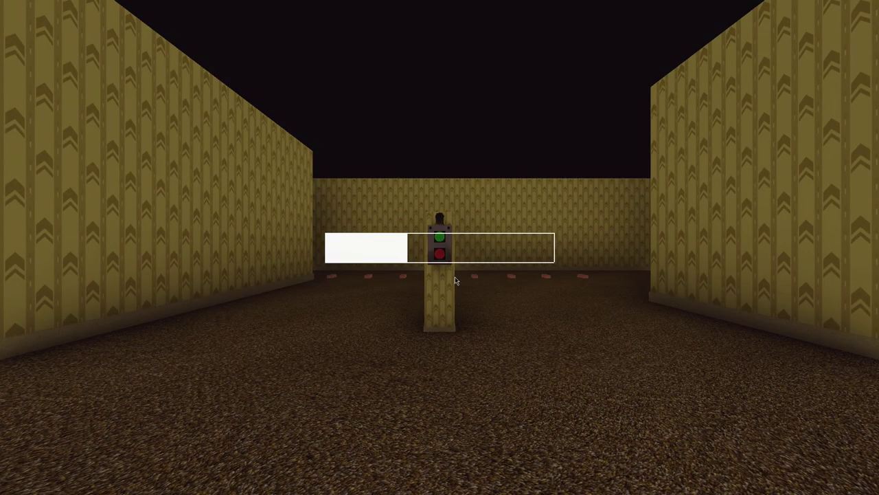
key("e")
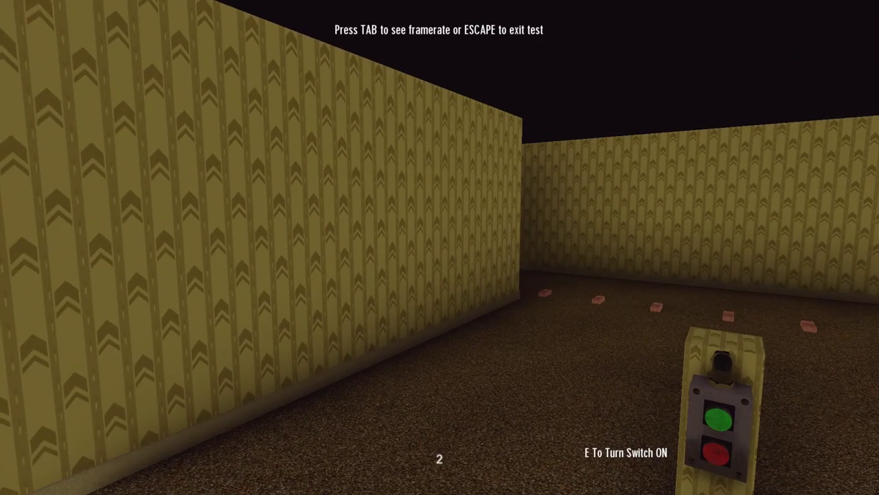
key("e")
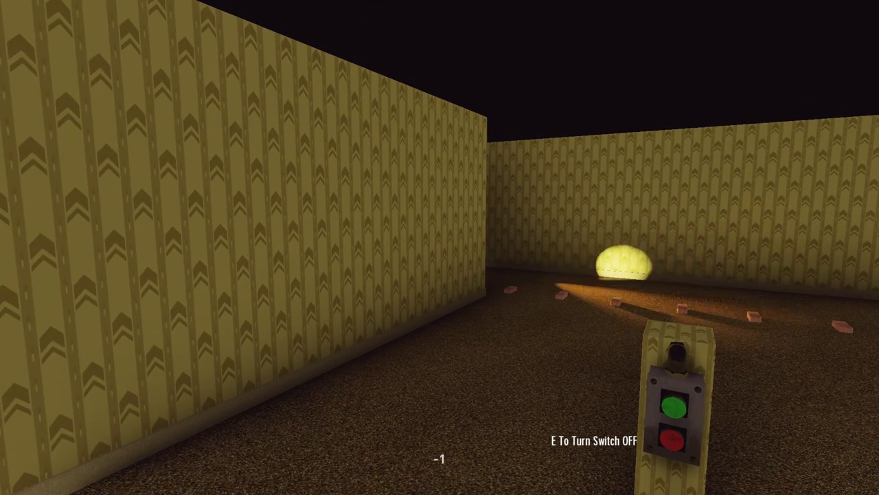
key("Escape")
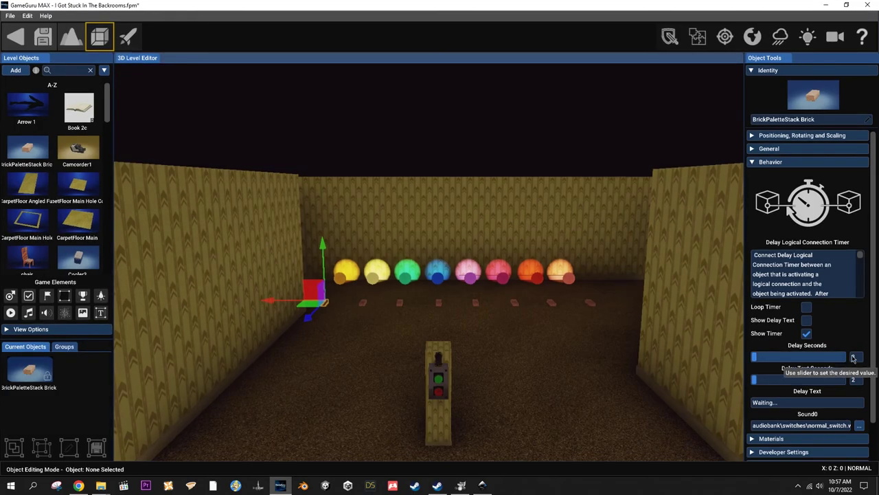
- Set the timer brick back to a 1-second delay, edit the 'Waiting...' text, and show logic links
double_click(854, 358)
type("1")
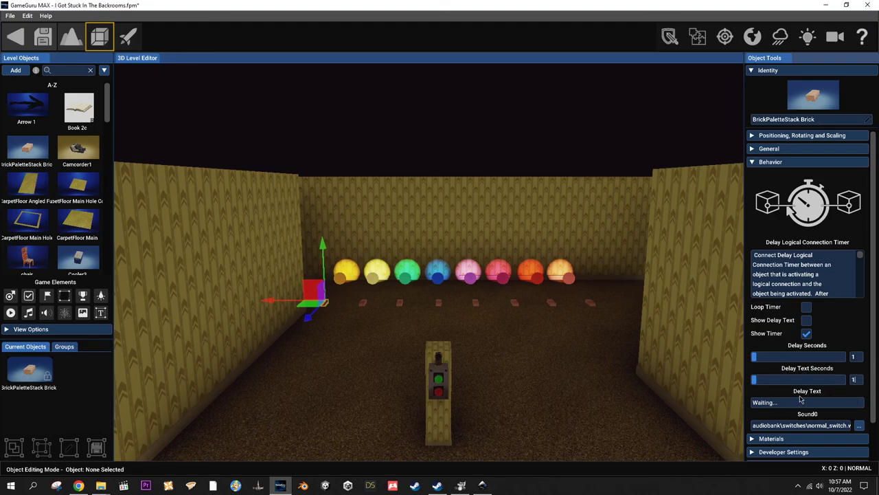
left_click_drag(788, 404, 745, 406)
left_click(726, 38)
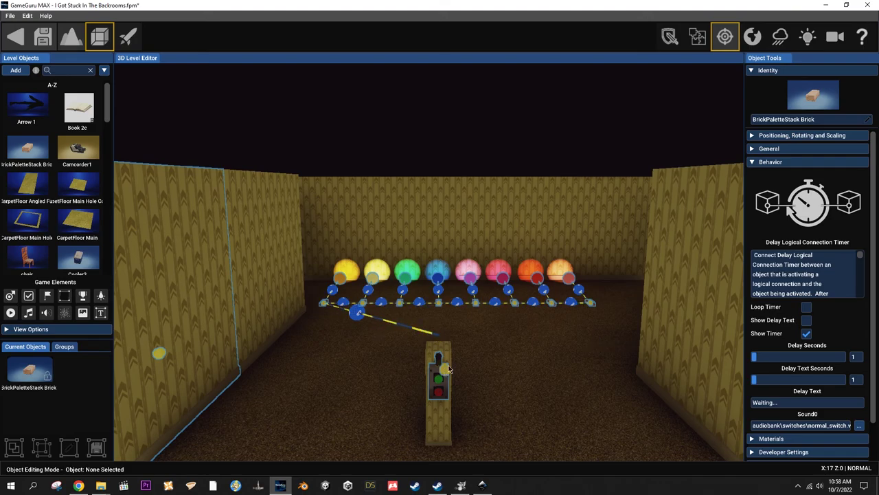
left_click(358, 314)
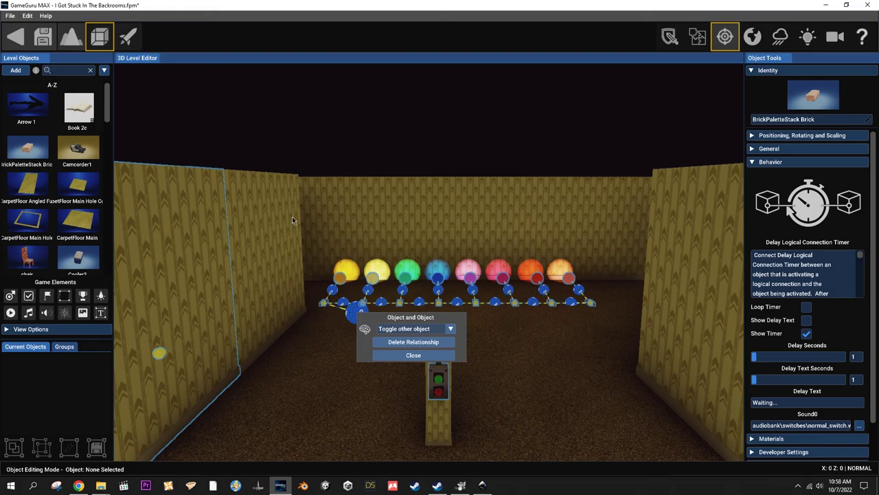
left_click(343, 304)
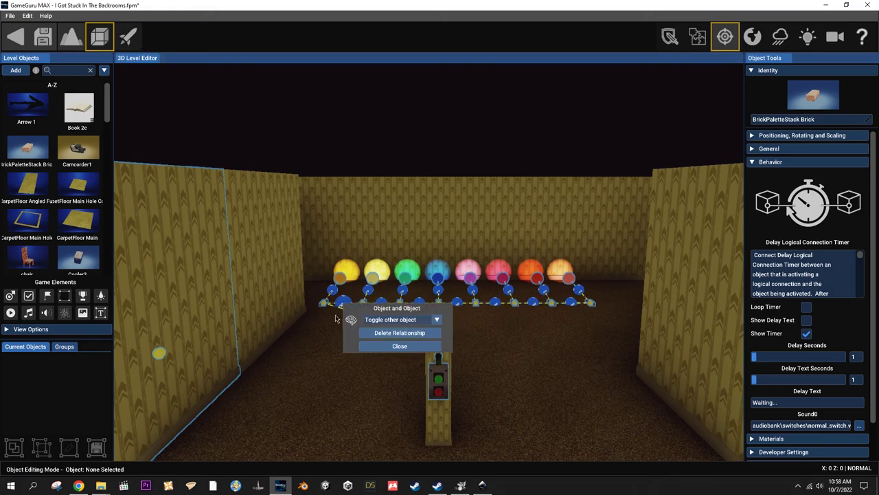
left_click(723, 43)
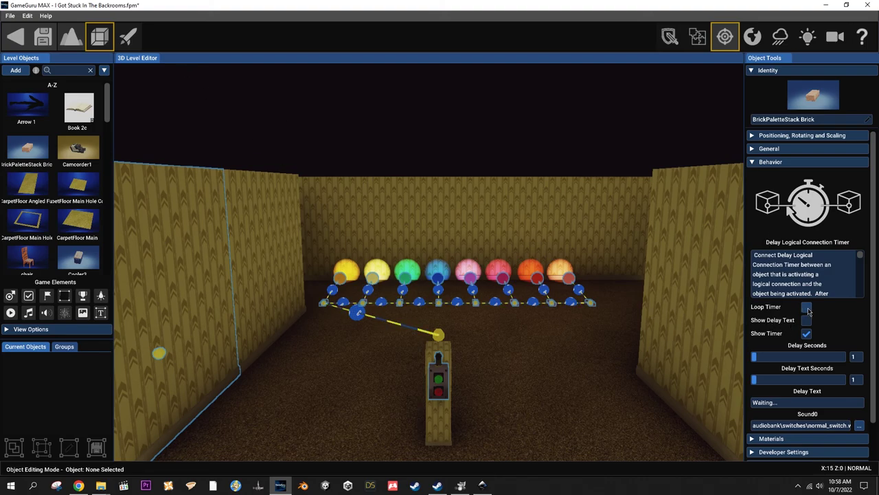
left_click(725, 36)
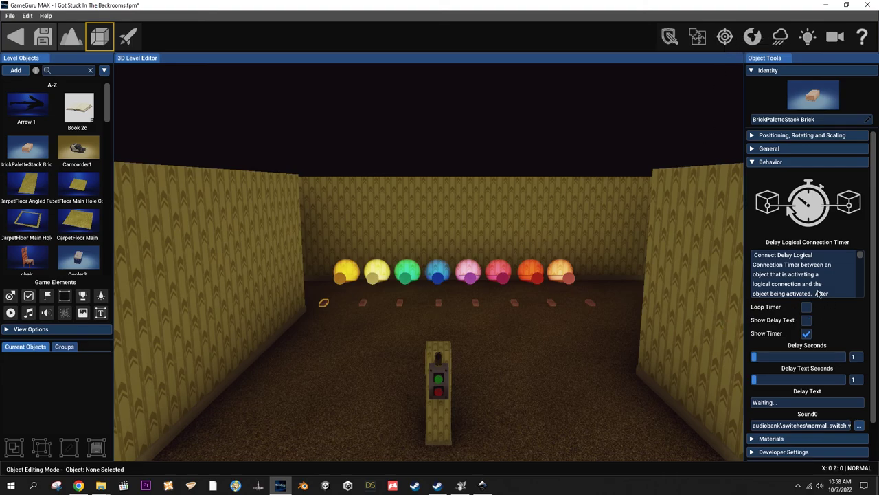
- Set the first brick's timer to loop, review the other delay bricks along the row, and retest
left_click(807, 307)
left_click(357, 299)
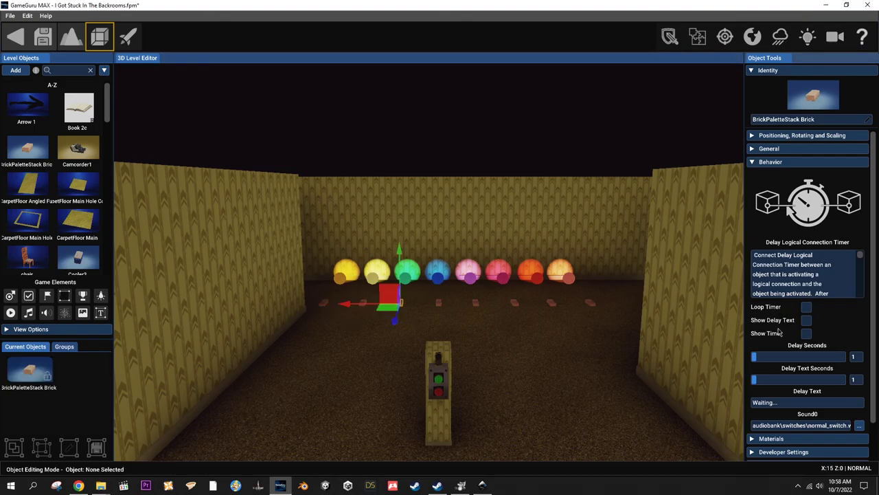
left_click(440, 303)
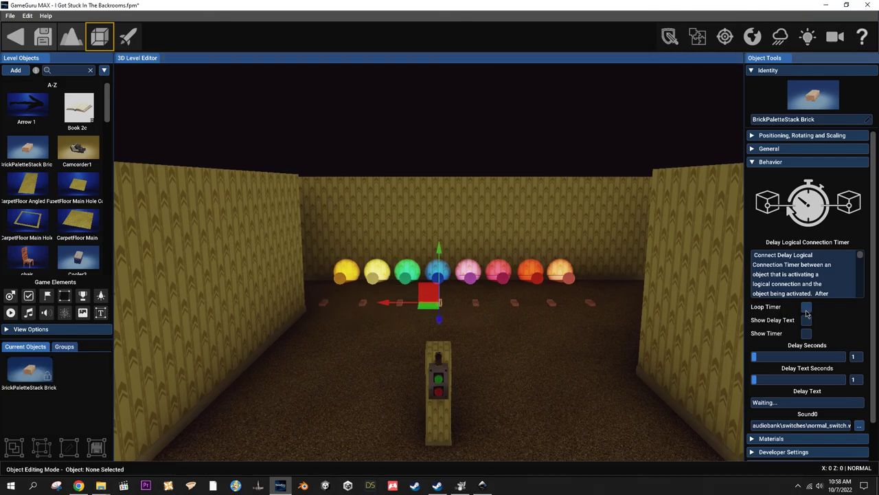
left_click(475, 303)
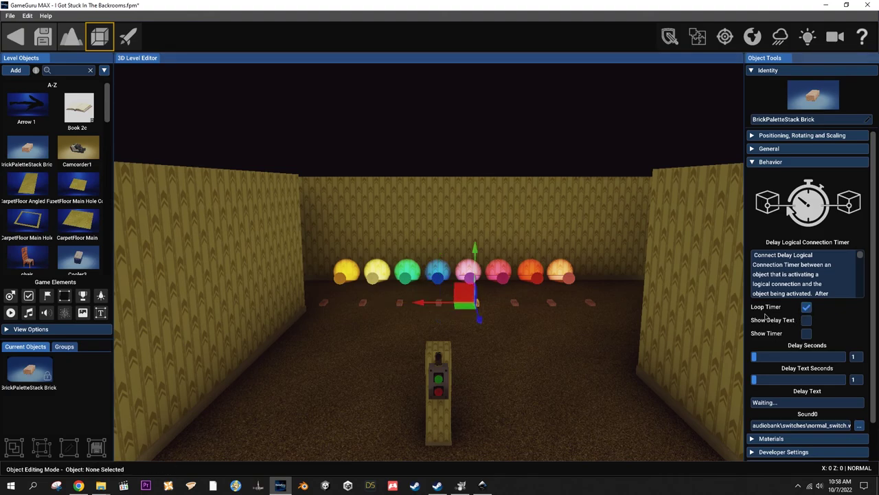
left_click(516, 307)
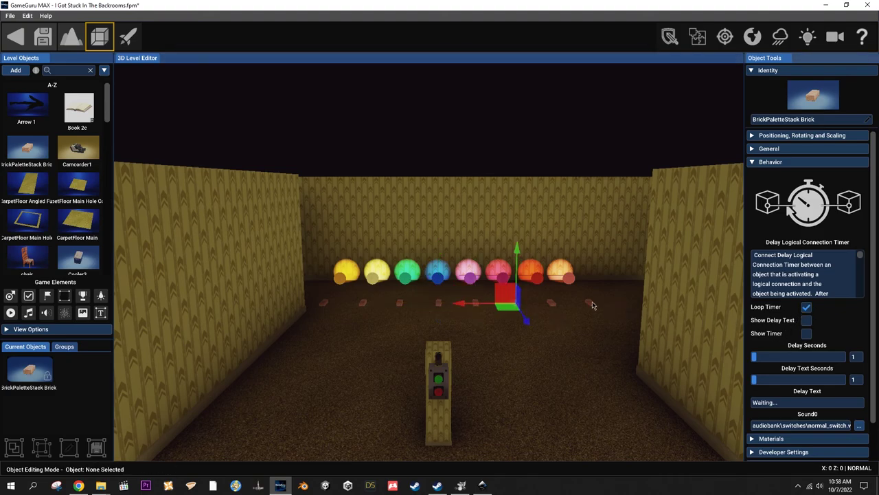
left_click(551, 301)
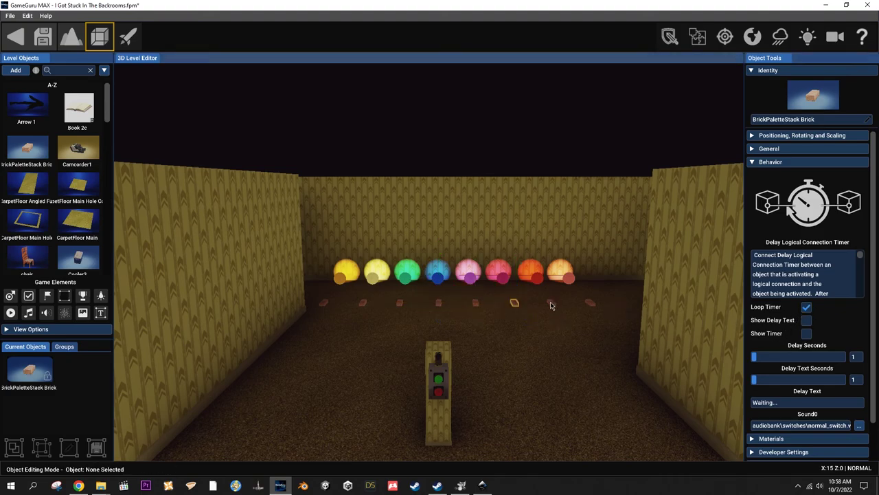
left_click(593, 304)
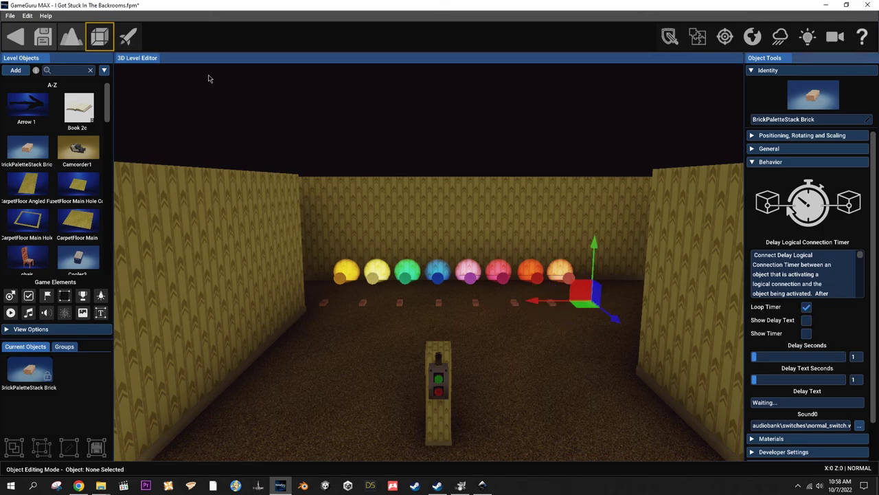
left_click(128, 36)
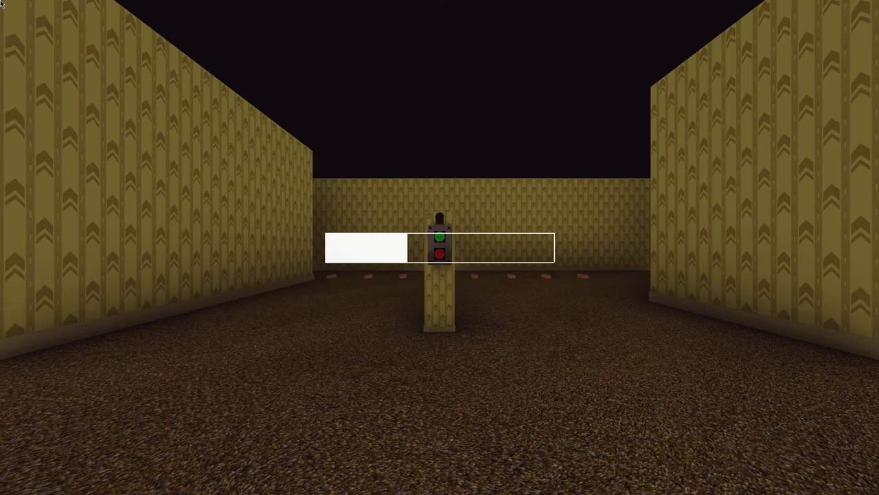
key("w")
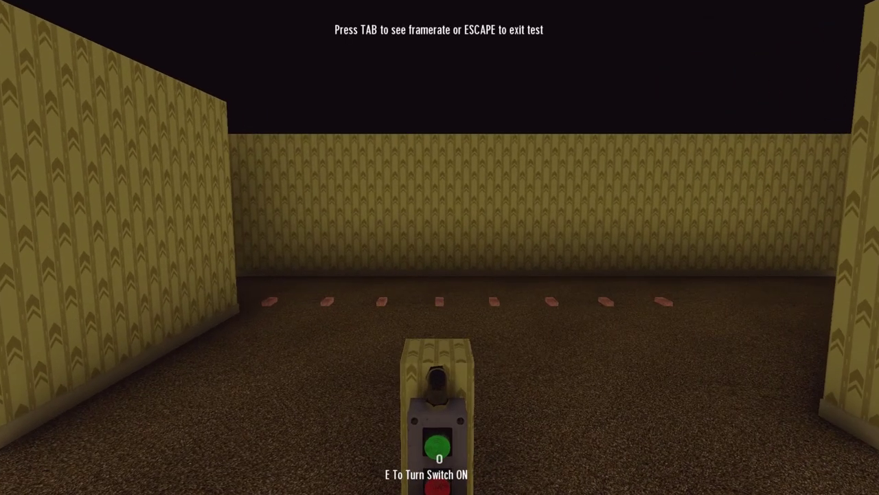
key("e")
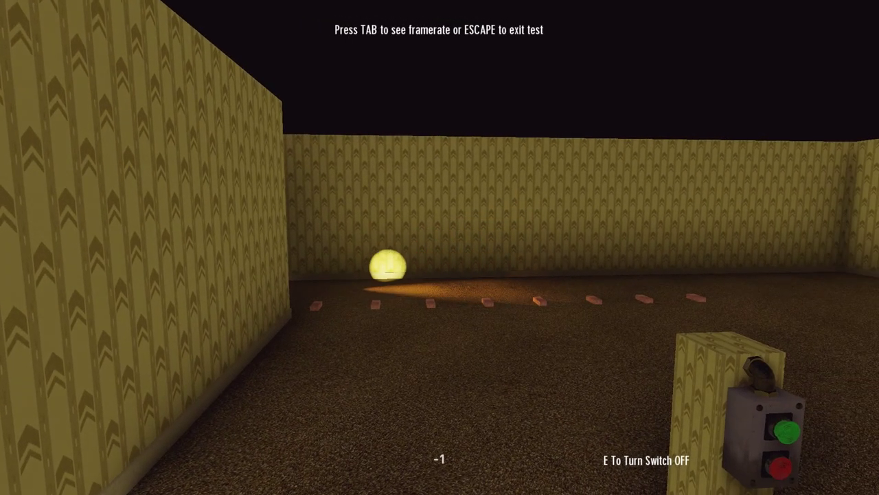
key("a")
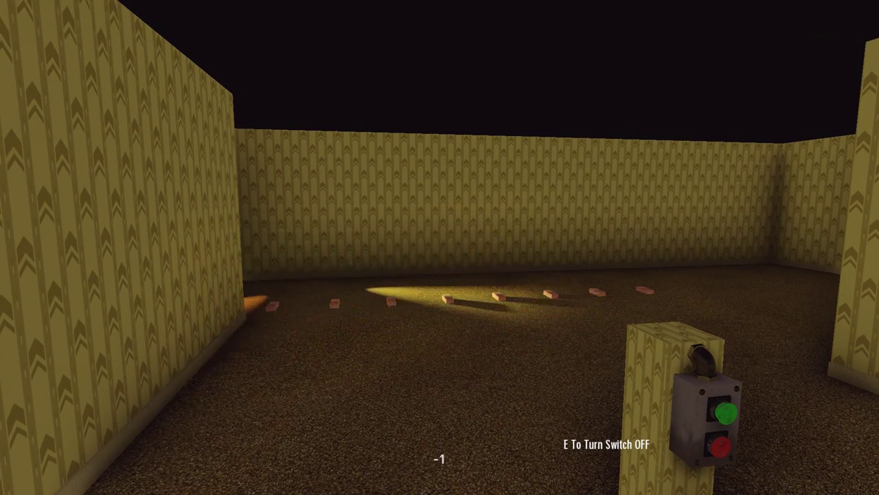
key("e")
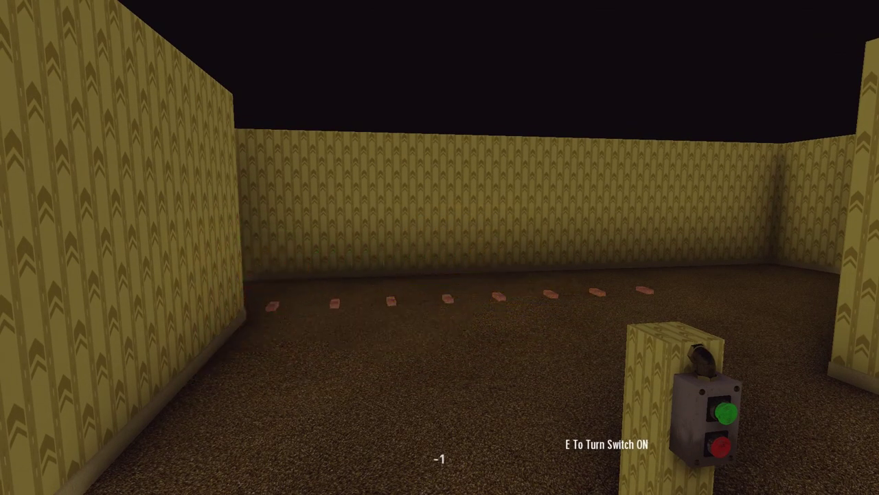
key("e")
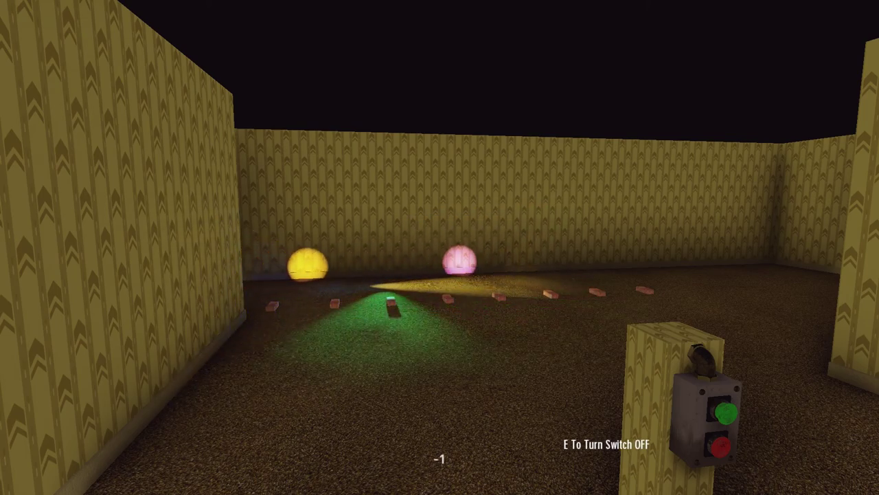
key("Escape")
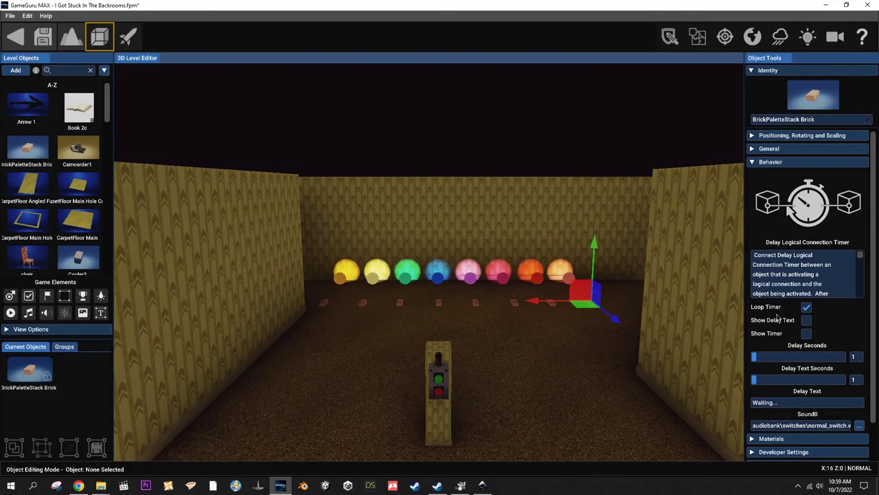
- Turn off Show Timer on the first delay brick
left_click(322, 303)
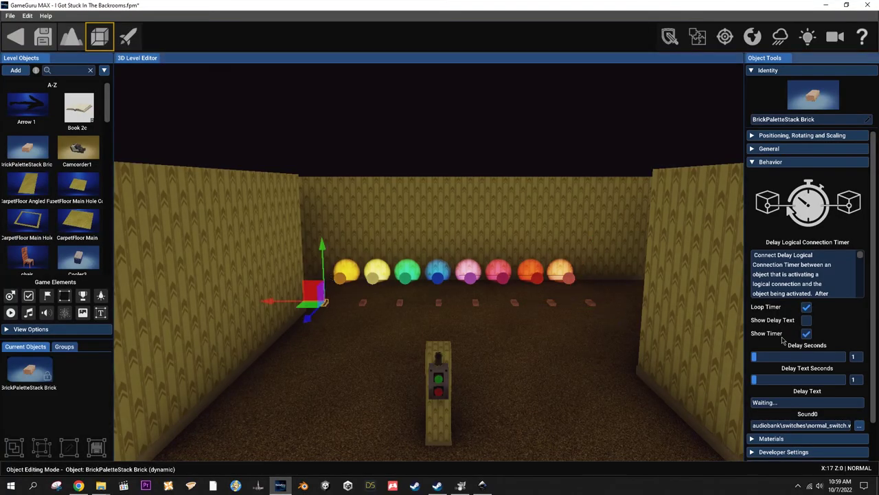
left_click(806, 333)
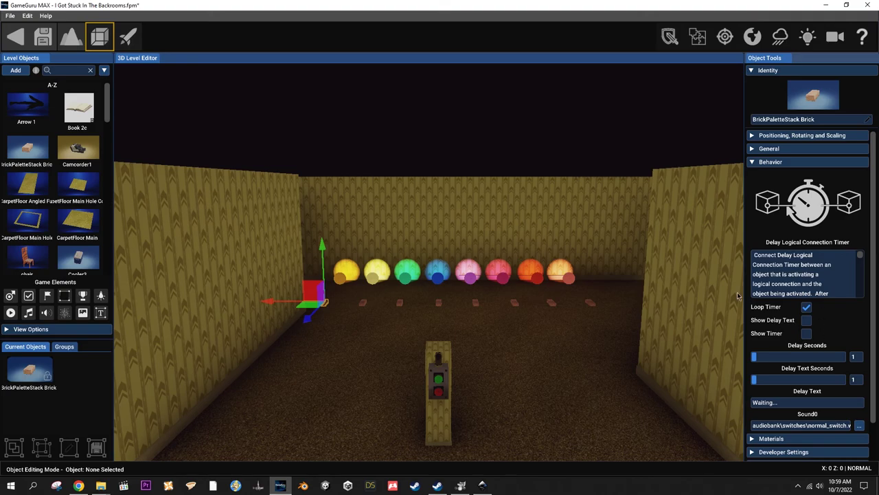
left_click(364, 306)
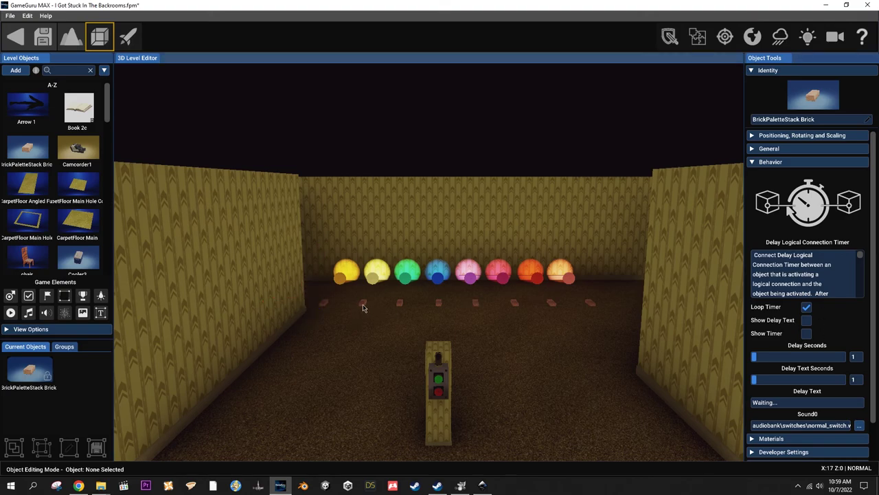
- Check the switch-to-first-brick link in logic view, then launch a play test
left_click(725, 36)
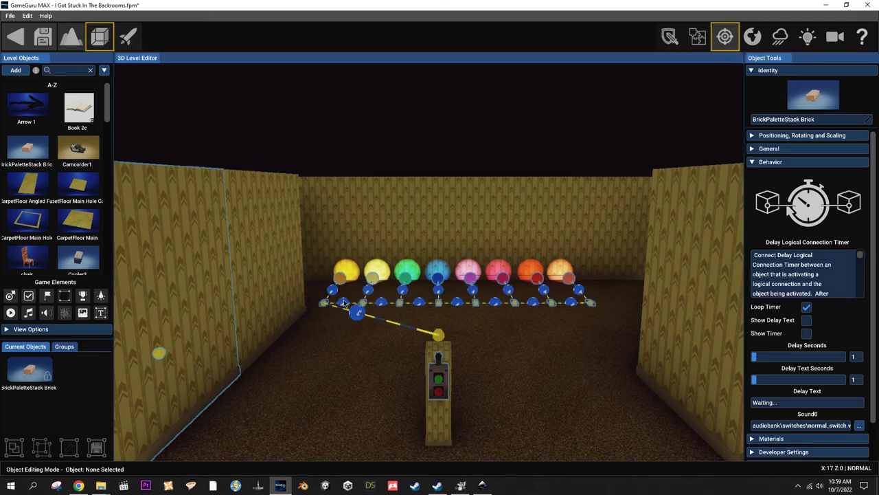
right_click(345, 303)
left_click(406, 348)
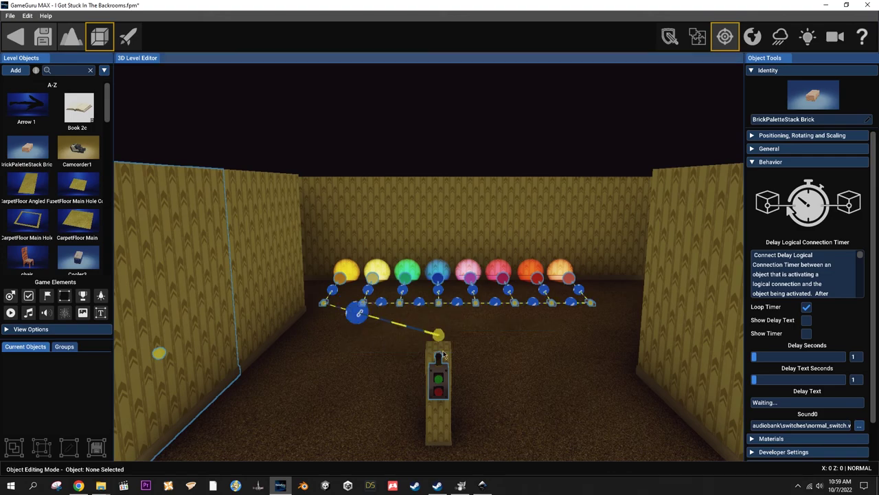
left_click(128, 37)
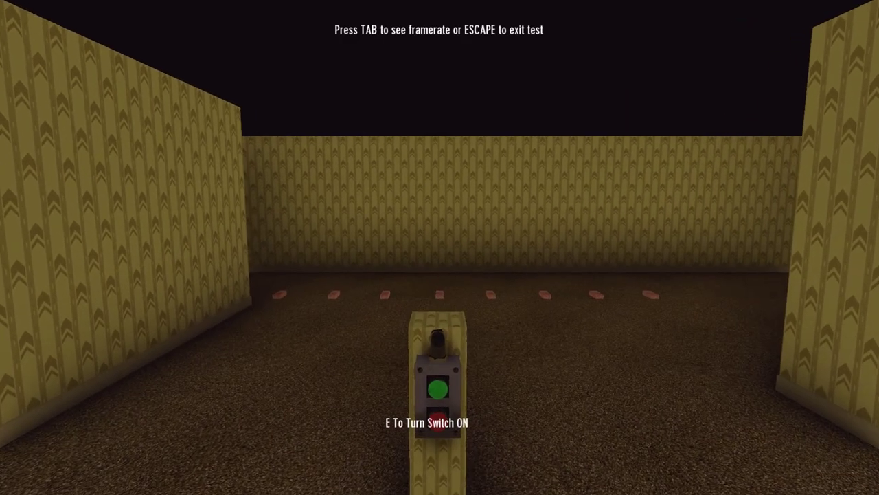
- Toggle the switch on and off five times in test play, then return to the editor
key("e")
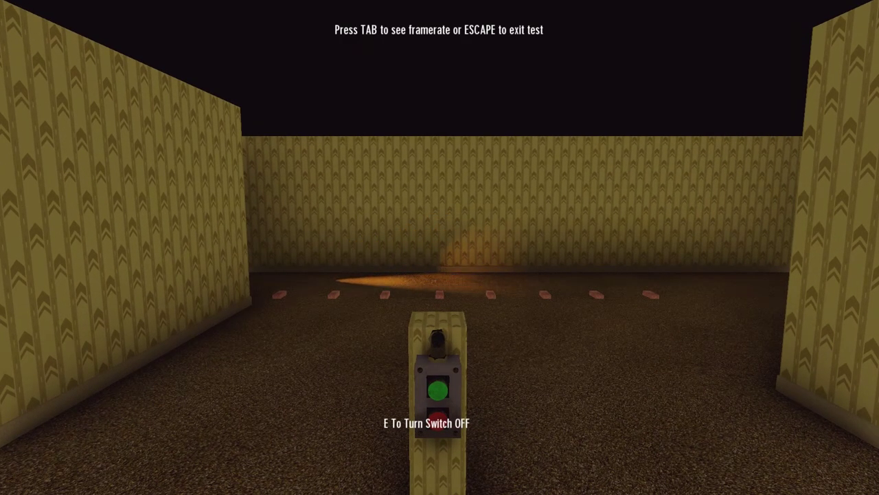
key("e")
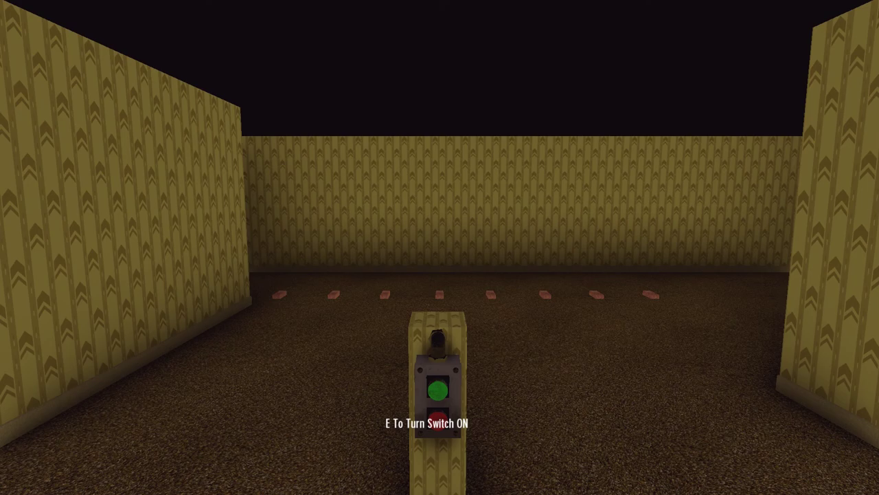
key("e")
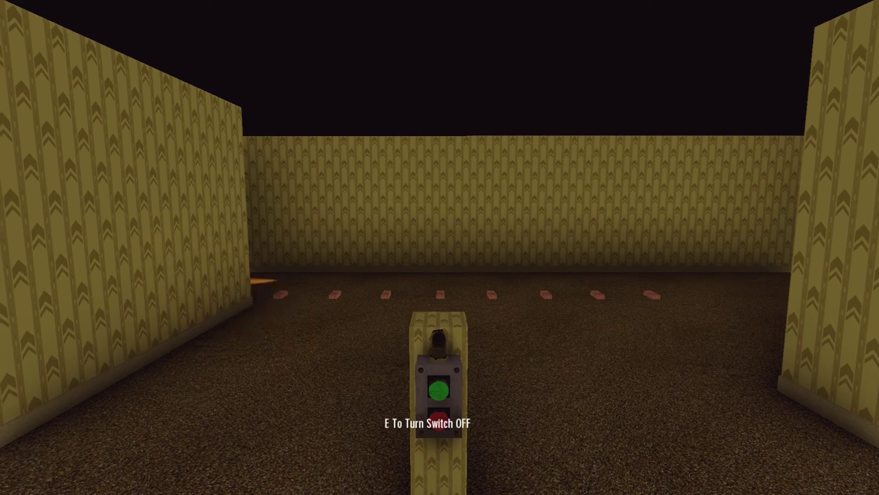
key("e")
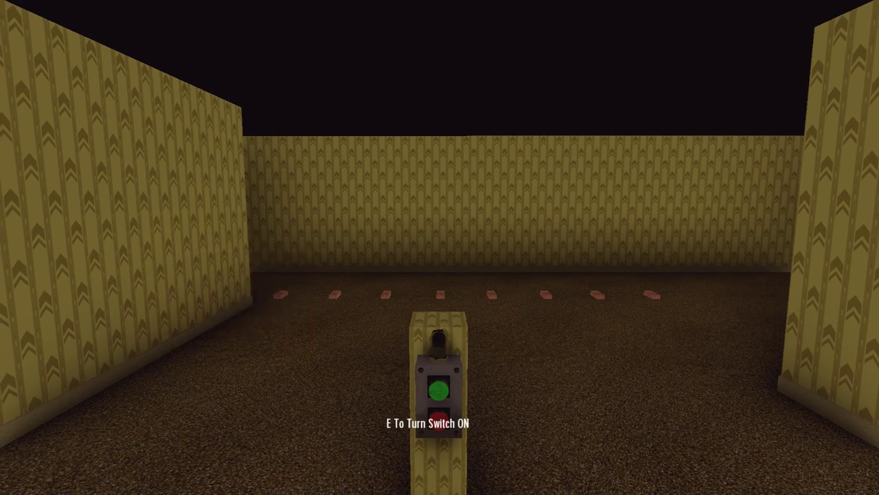
key("e")
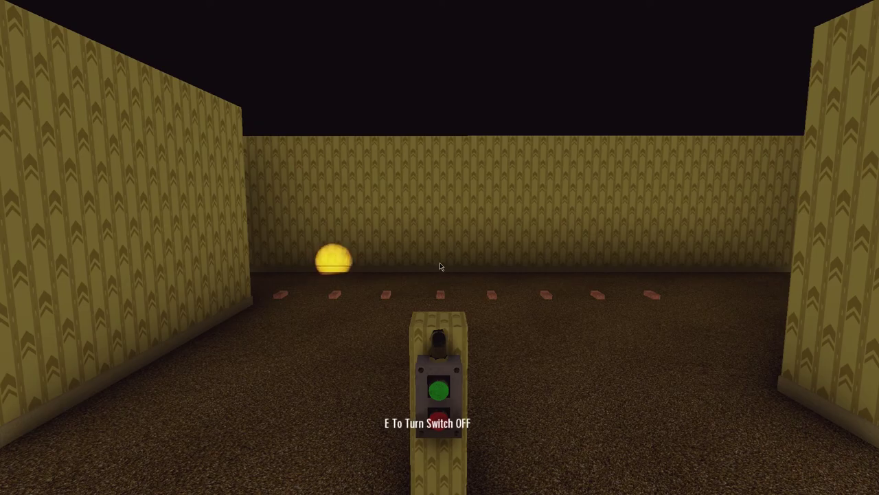
key("Escape")
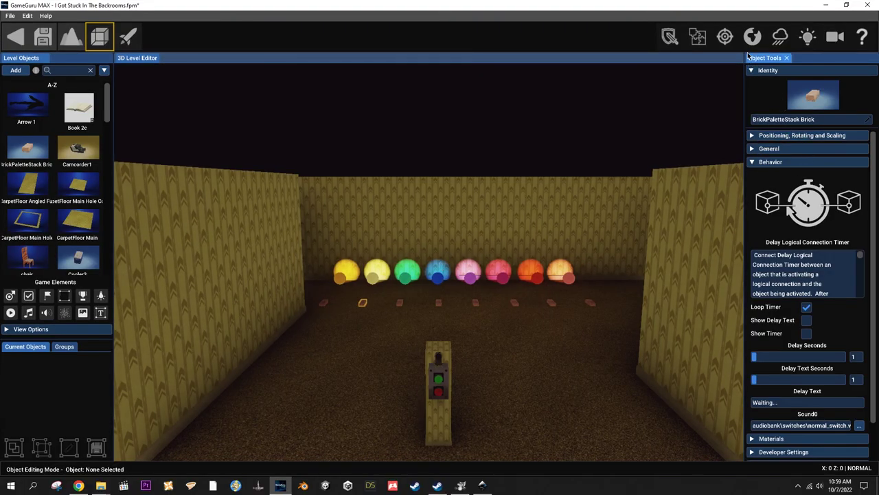
- Show the logic links and inspect the switch's connection, dismissing its options unchanged
left_click(725, 36)
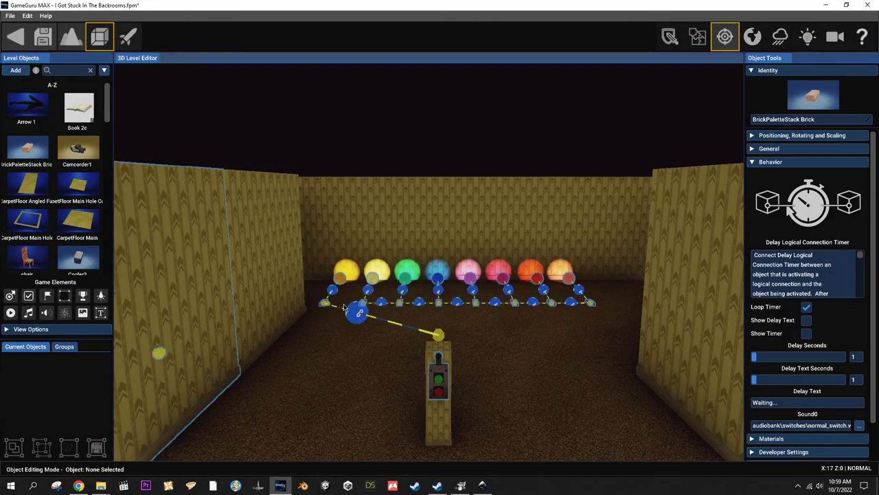
left_click_drag(366, 307, 345, 304)
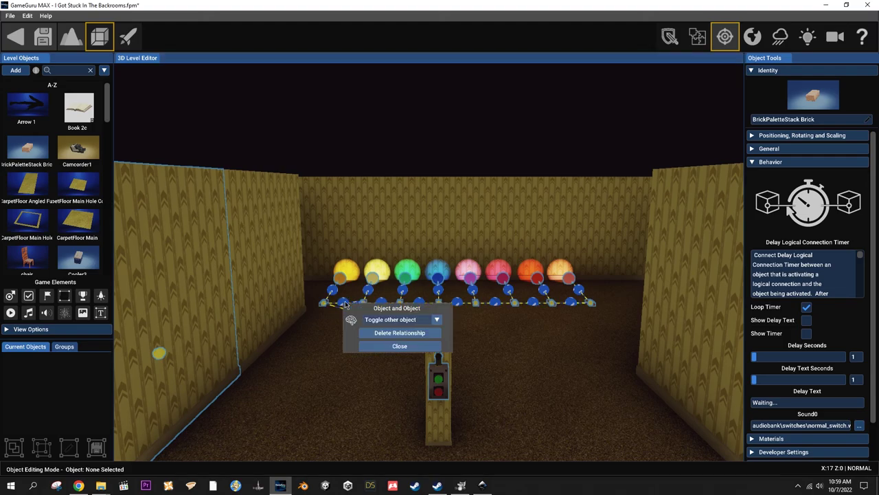
left_click(154, 39)
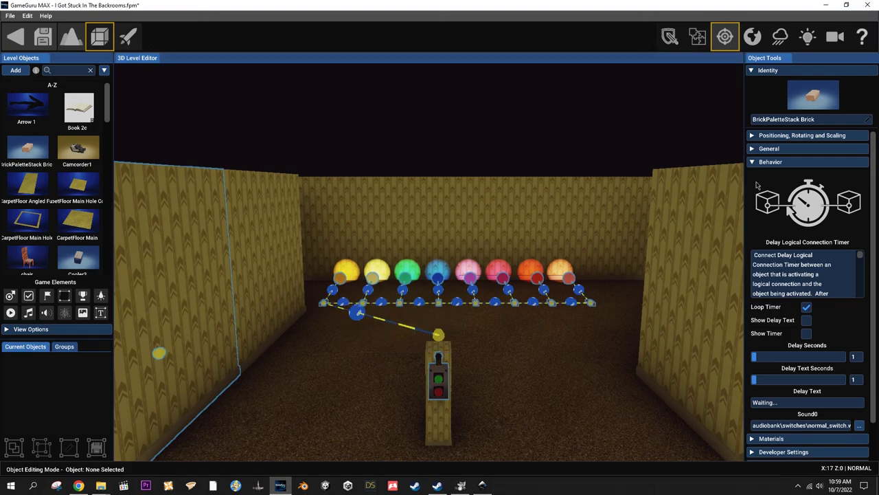
- Hide the logic links, select the first delay-timer brick and launch a play test
left_click(725, 36)
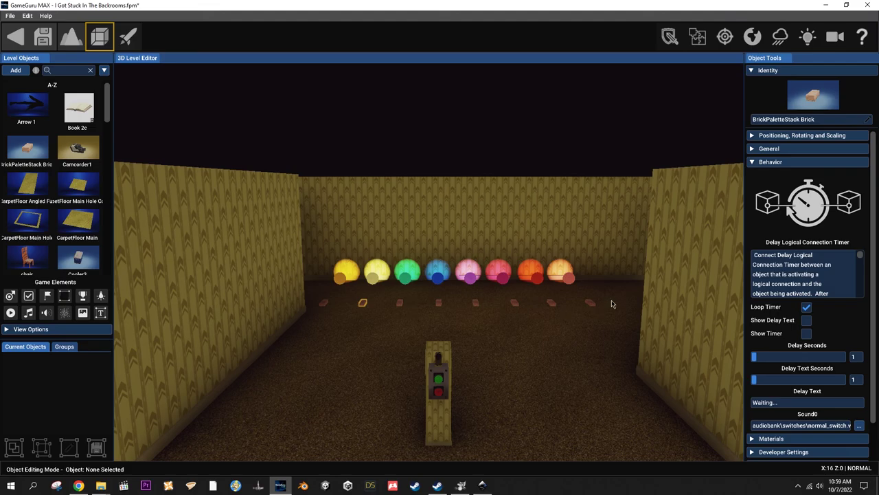
left_click(333, 304)
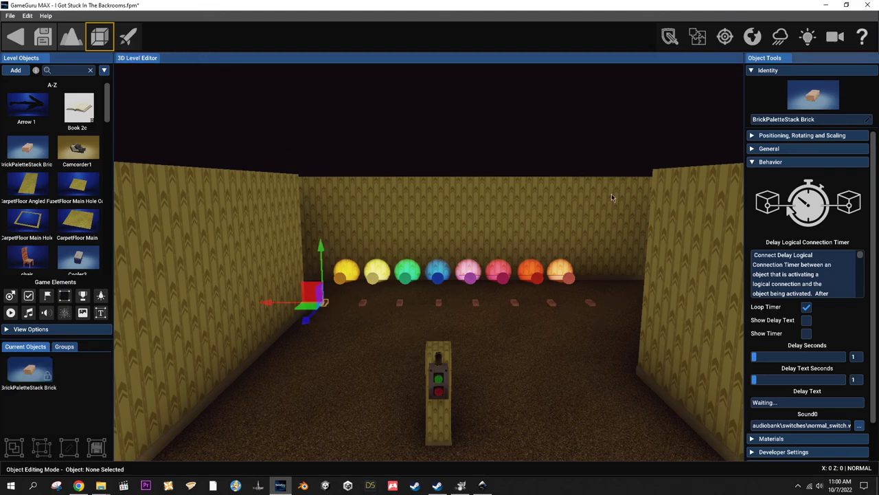
left_click(128, 37)
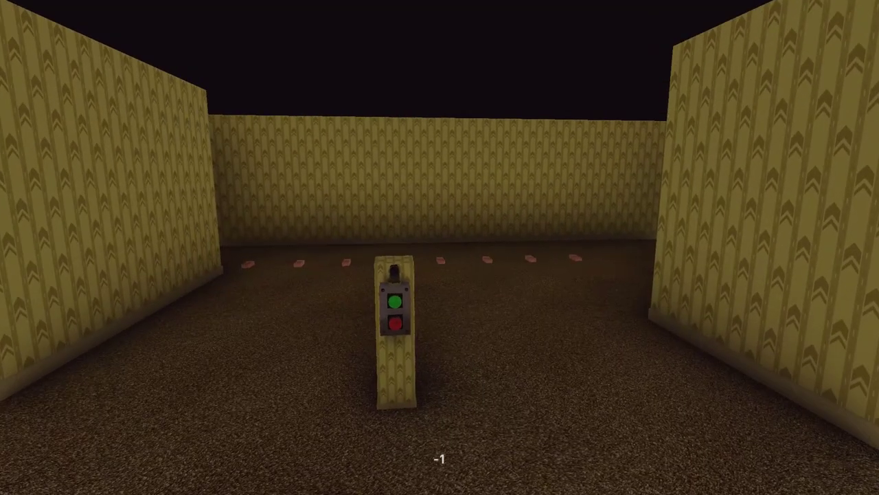
- Toggle the switch on, off and on while watching the lights cycle, then show logic links in the editor
key("w")
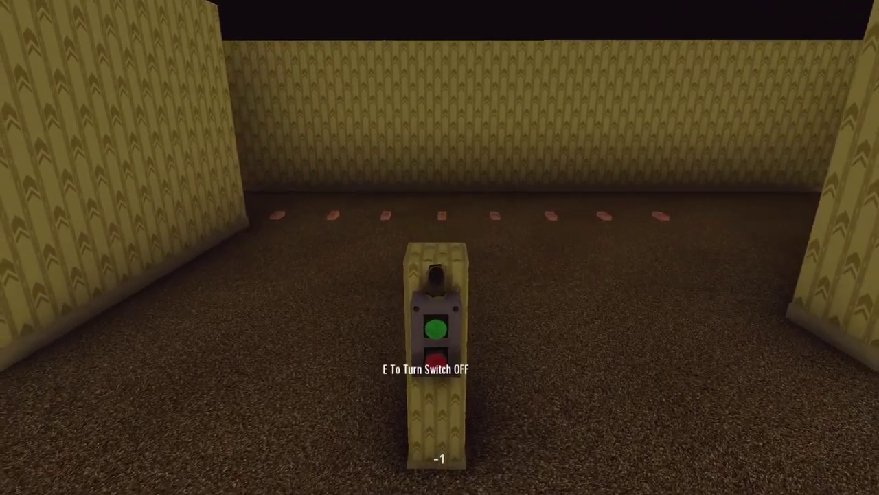
key("e")
key("e")
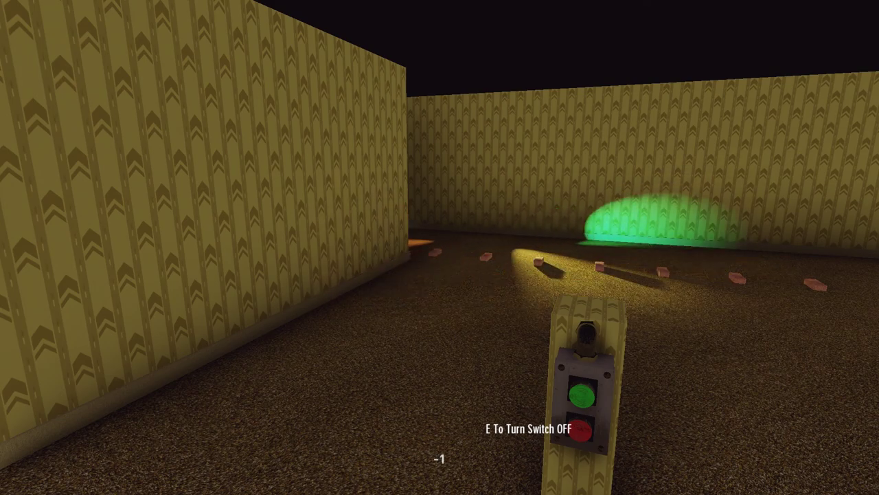
key("s")
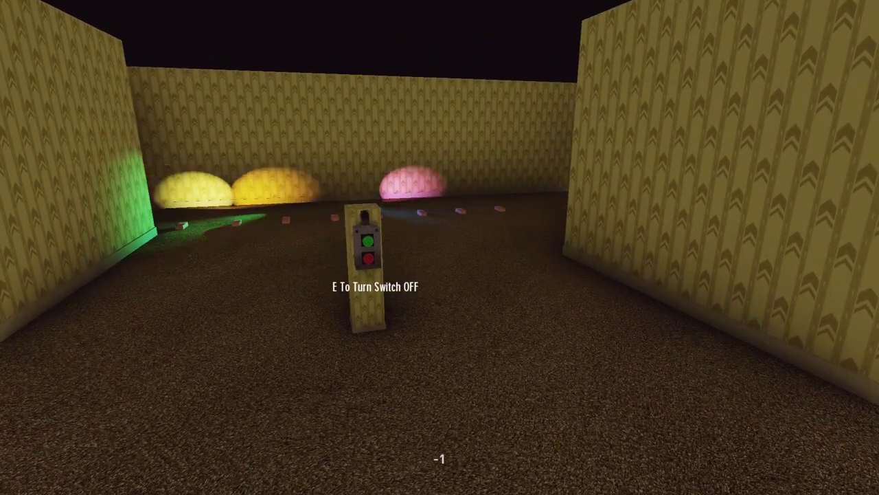
key("w")
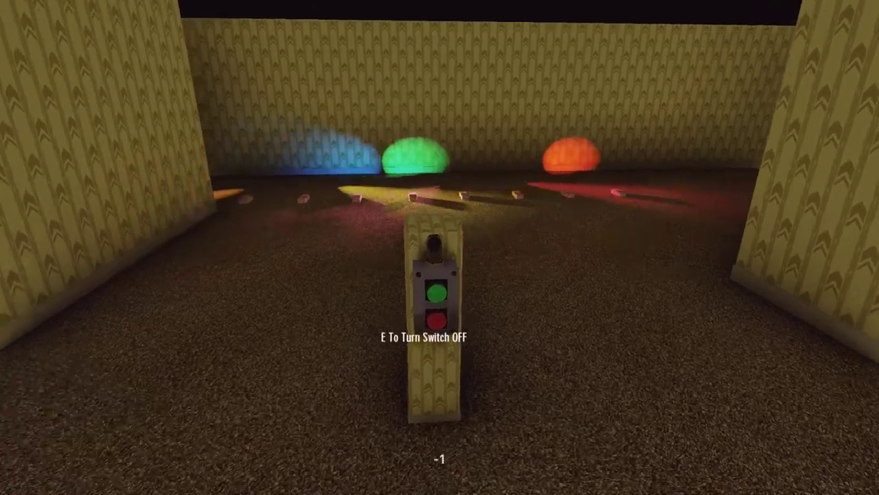
key("e")
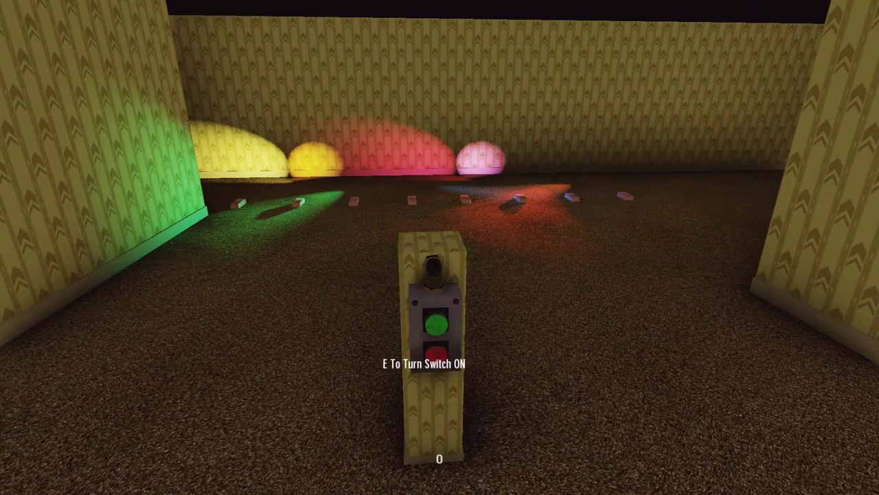
key("e")
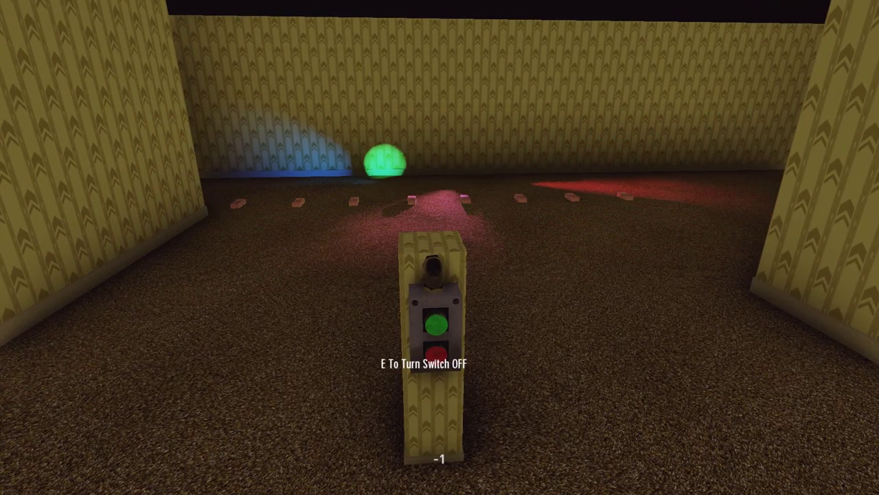
key("Escape")
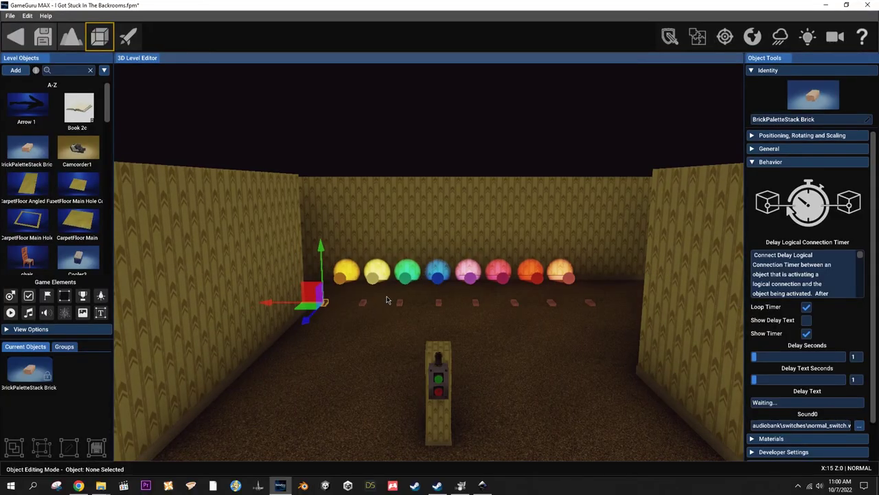
left_click(725, 36)
- Choose Delete Relationship on the switch's link and launch a new play test
left_click(346, 303)
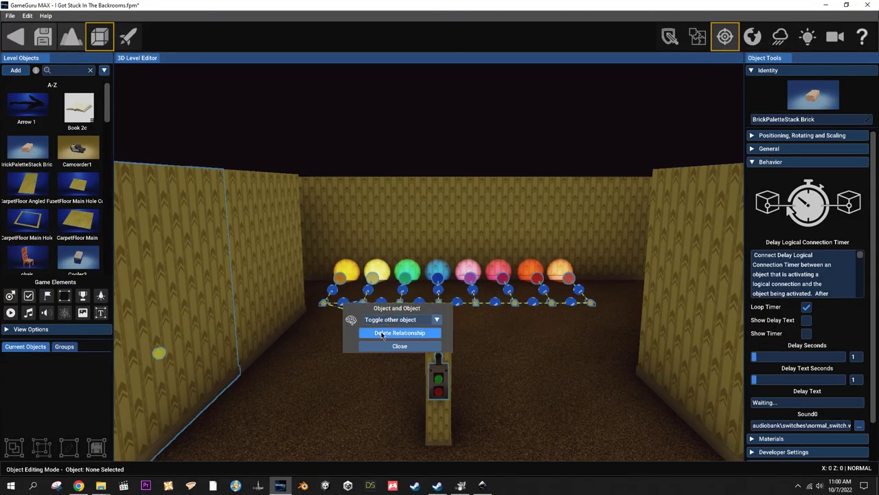
left_click(382, 332)
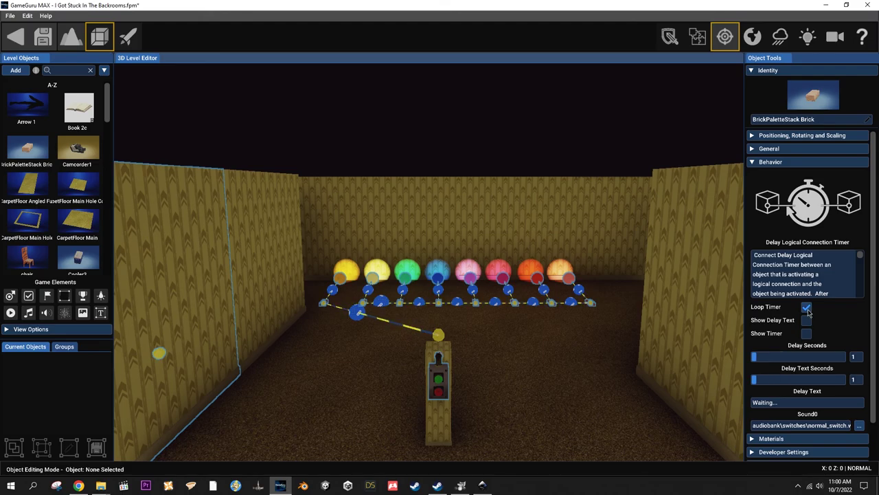
left_click(130, 38)
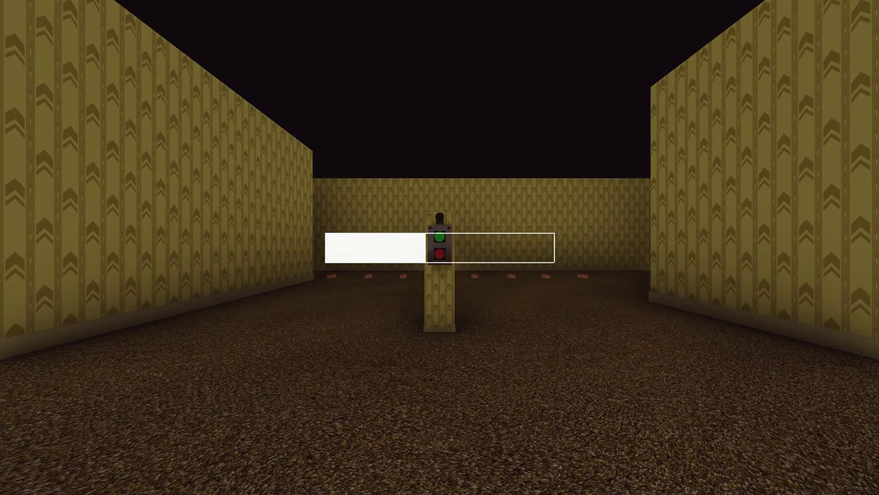
- Walk up to the switch and toggle it on and off several times
key("w")
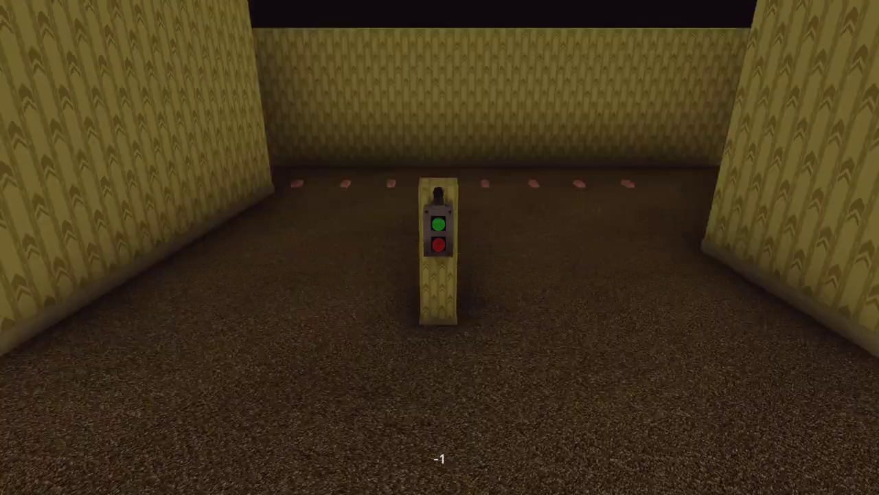
key("e")
key("e")
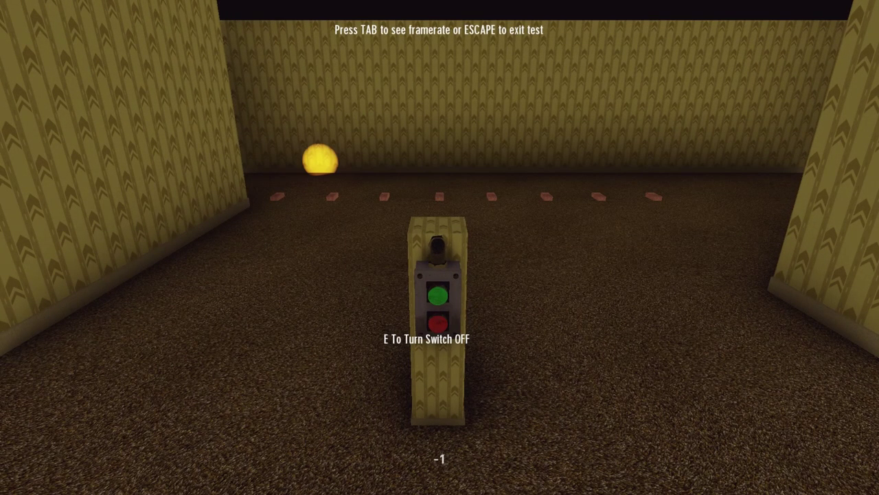
key("e")
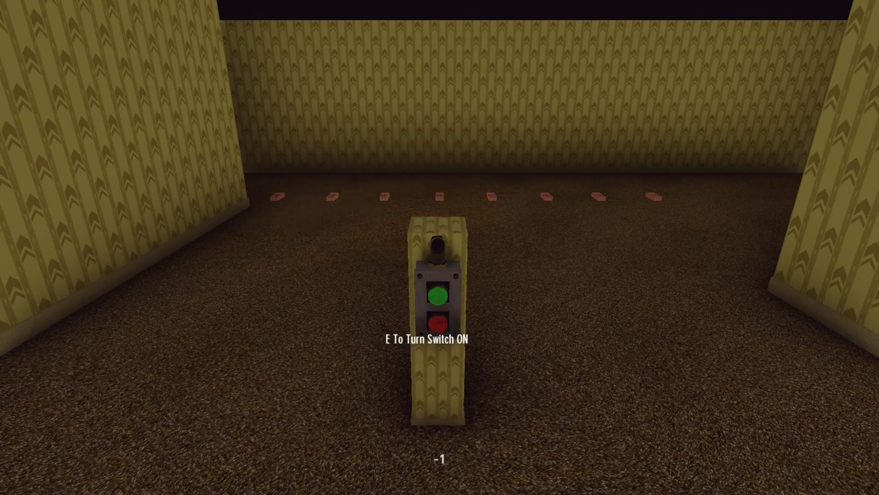
key("e")
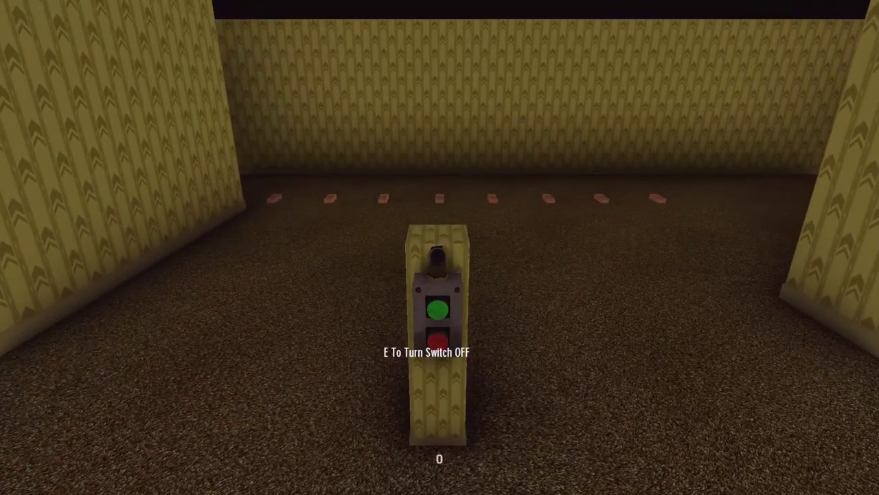
key("e")
key("e")
key("e")
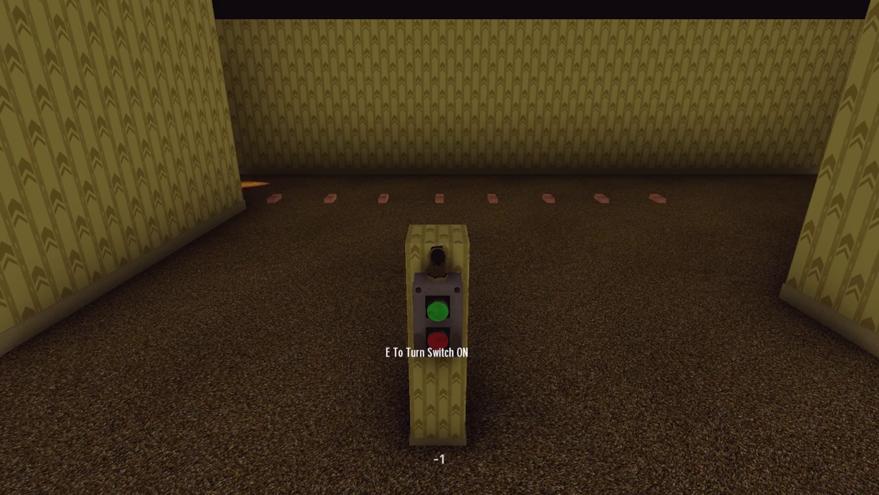
key("e")
key("e")
- Walk around the room with WASD viewing the switch and walls, then end the test
key("s")
key("w")
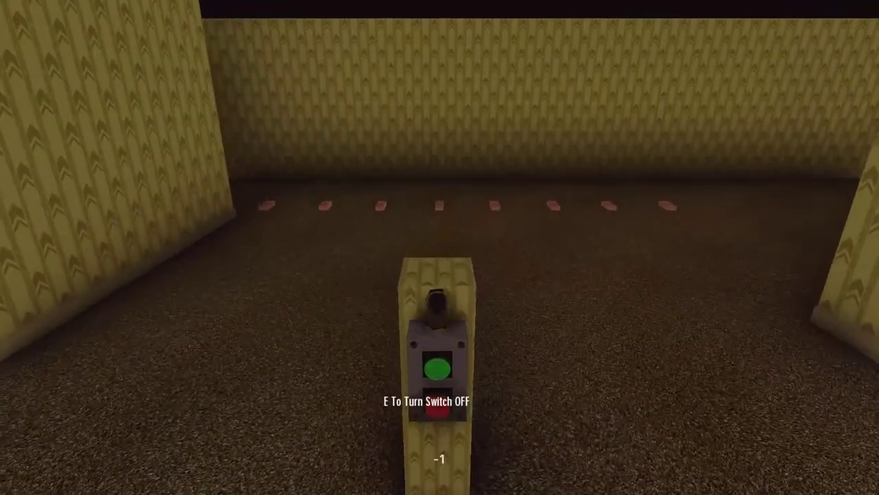
key("s")
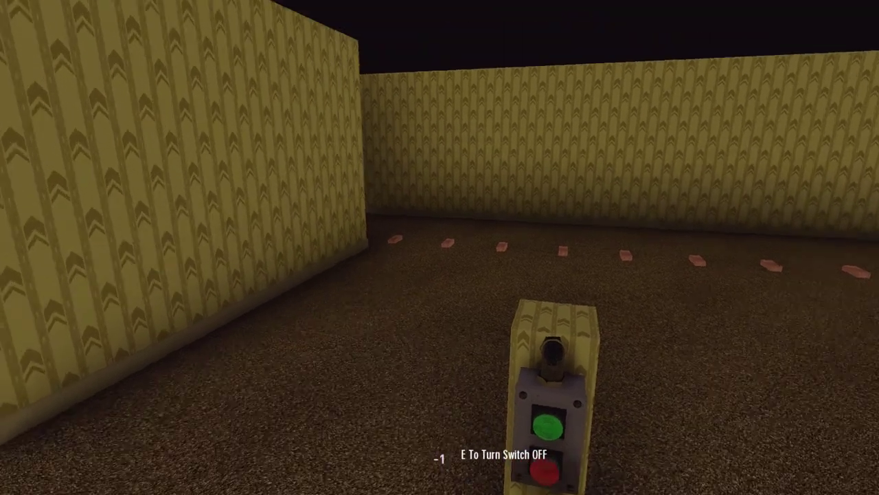
key("w")
key("w")
key("s")
key("w")
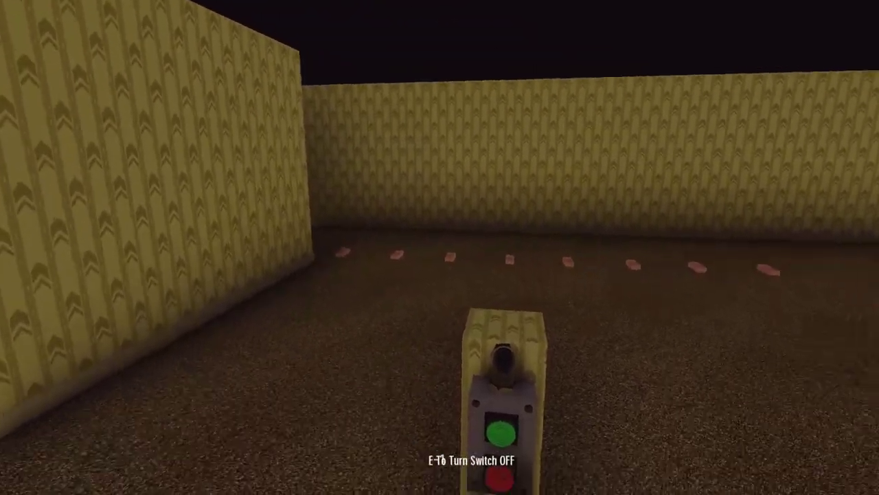
key("s")
key("w")
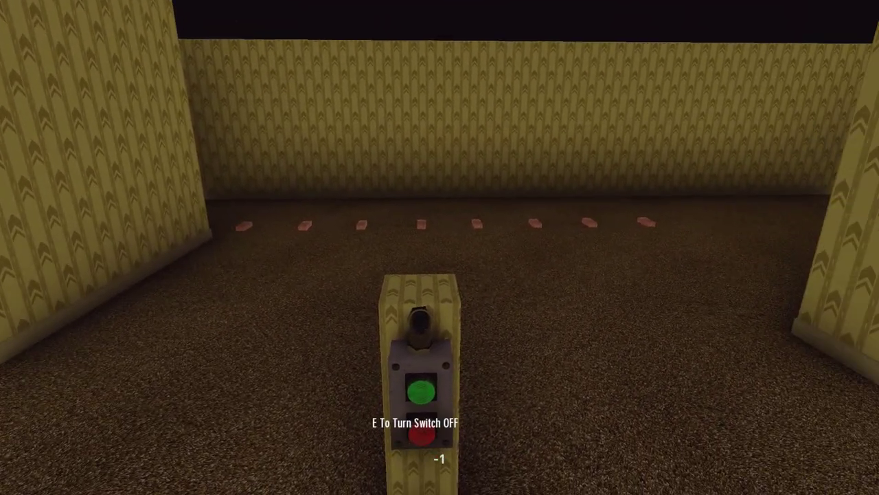
key("s")
key("s")
key("a")
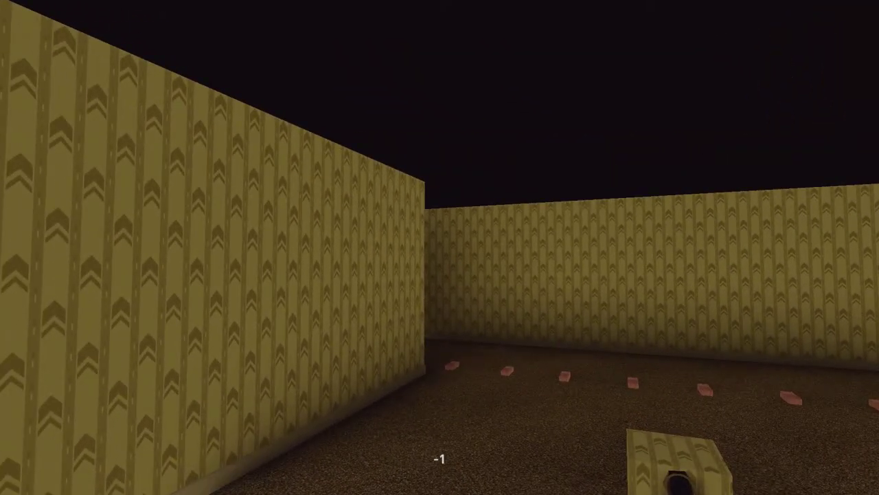
key("d")
key("w")
key("d")
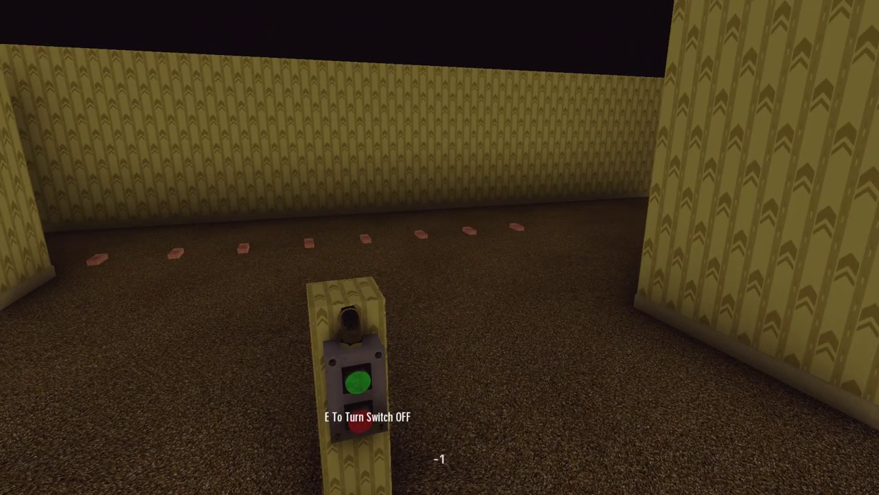
key("a")
key("s")
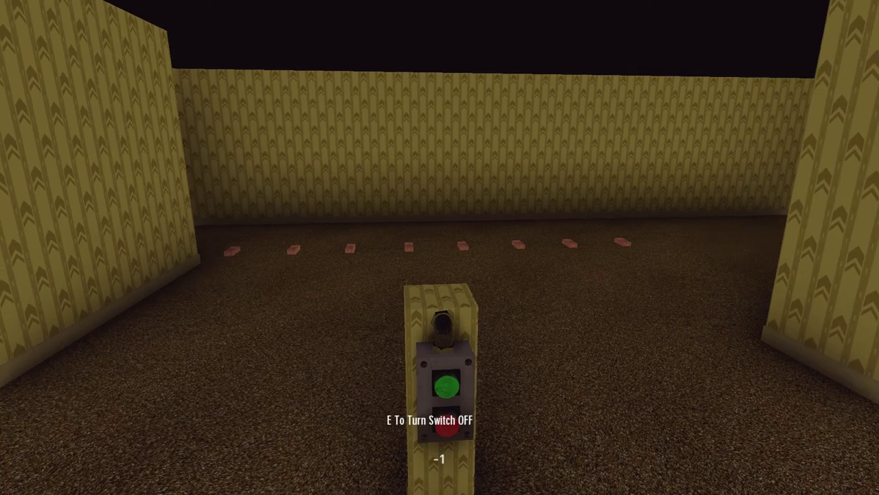
key("Escape")
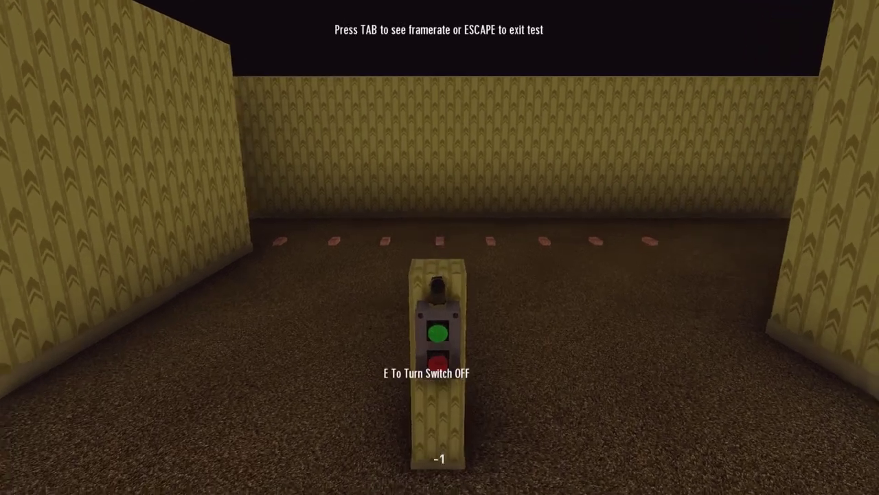
- Toggle the switch off, on and off again, then exit back to the editor
key("e")
key("e")
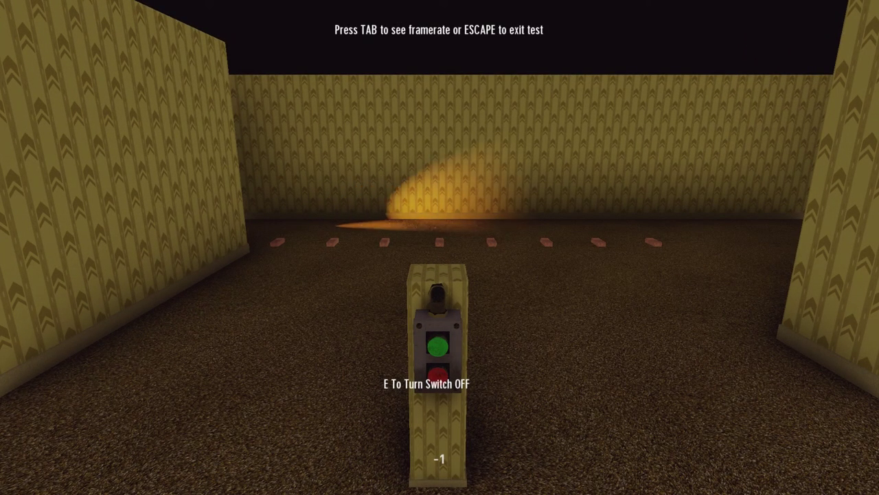
key("e")
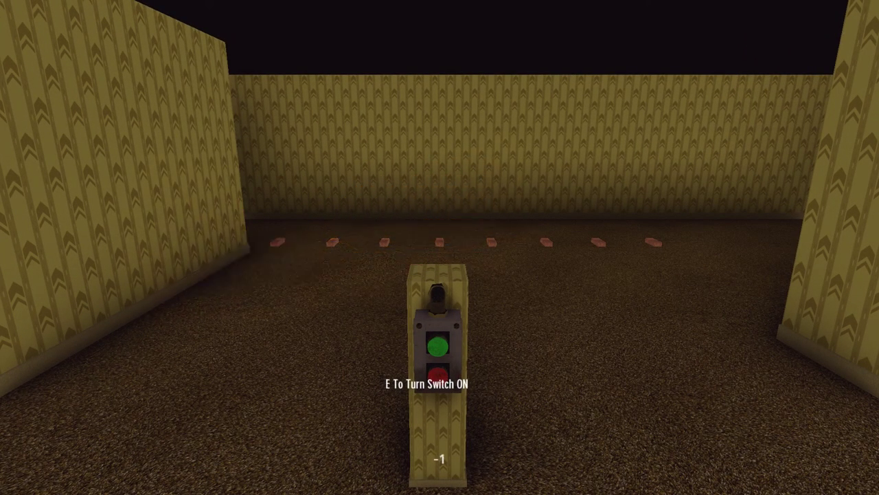
key("e")
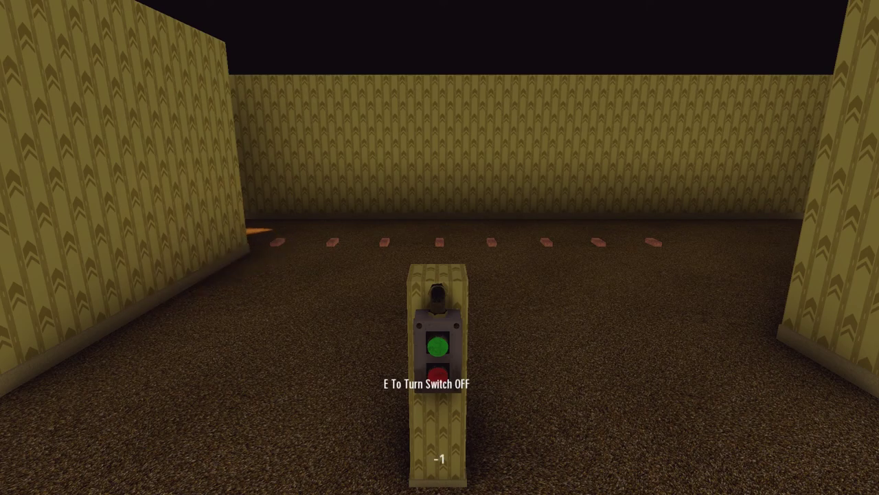
key("Escape")
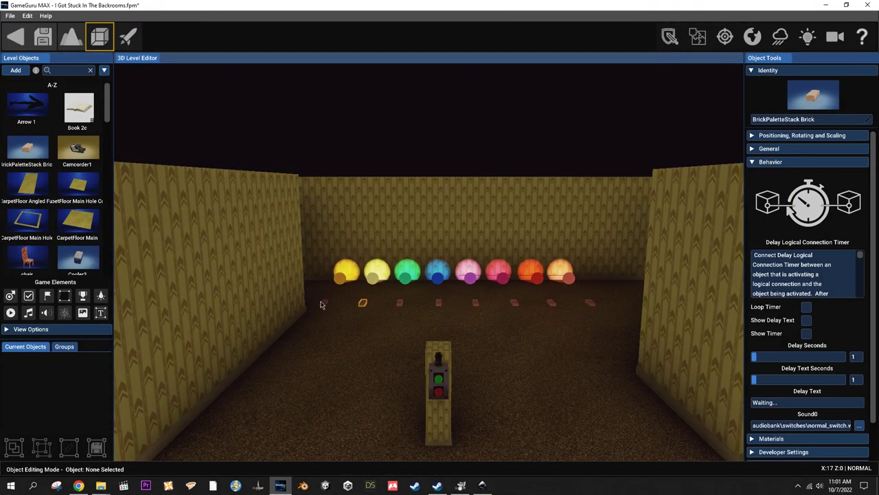
left_click(320, 304)
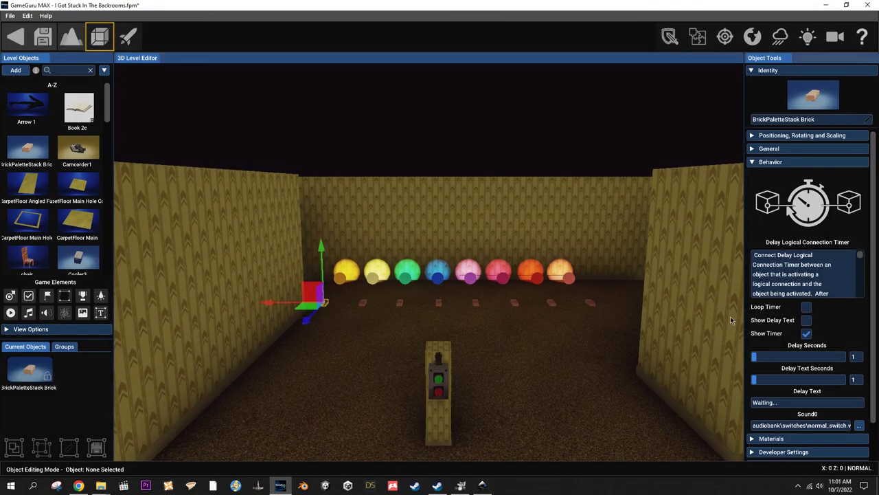
left_click(128, 37)
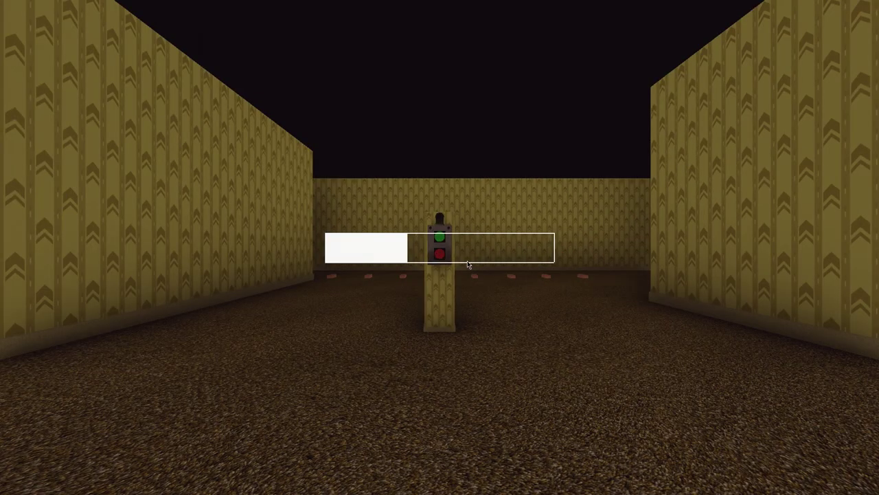
key("w")
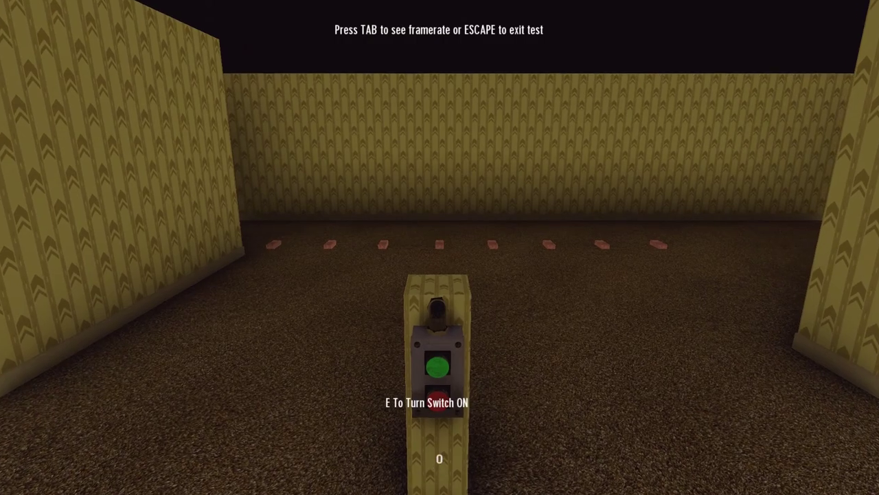
key("s")
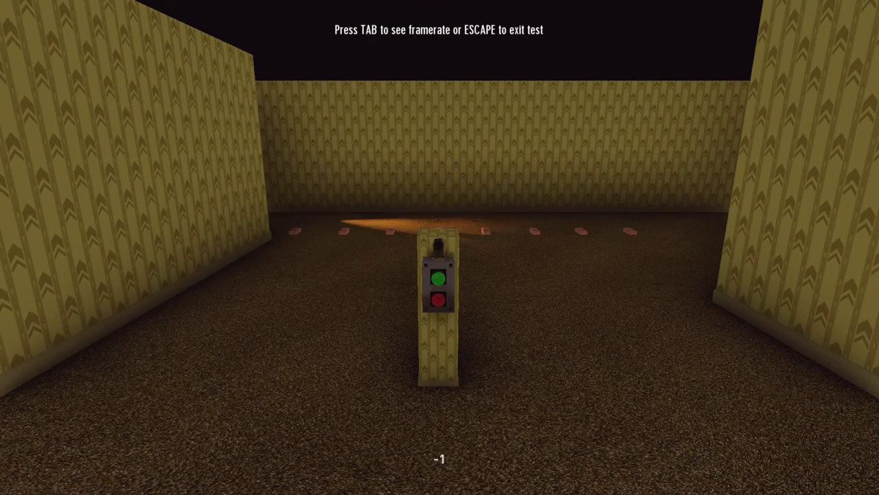
key("w")
key("e")
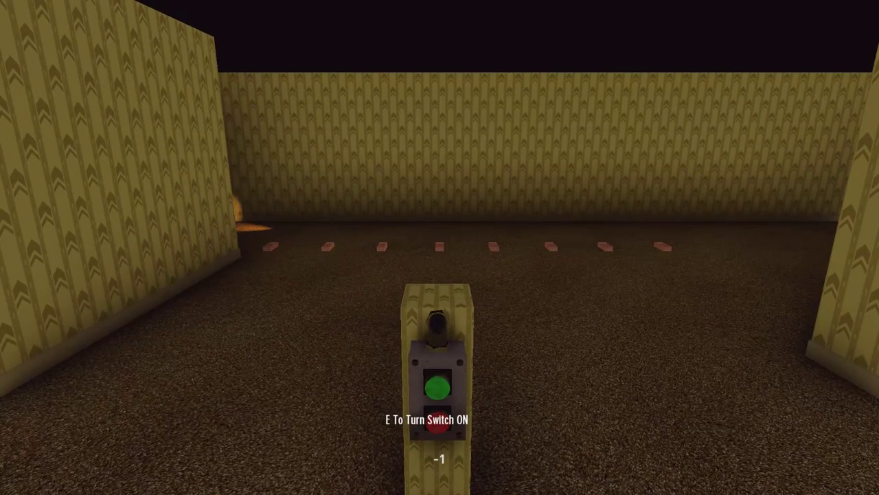
key("e")
key("s")
key("w")
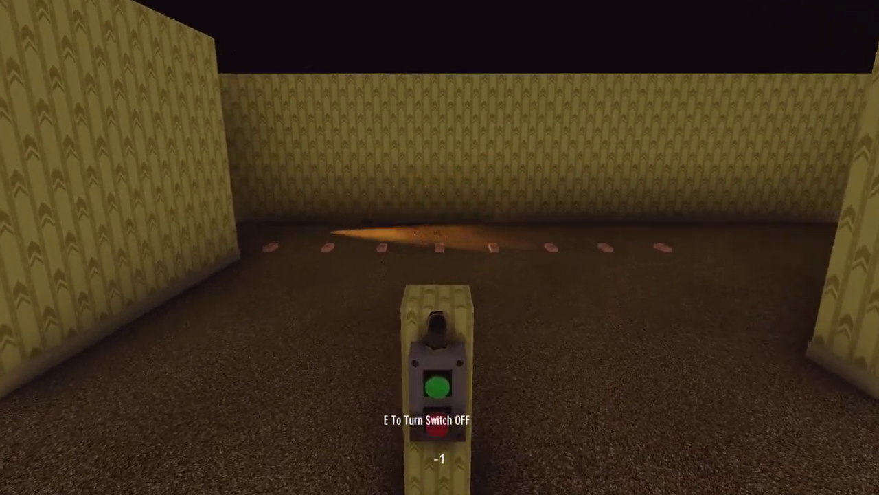
key("e")
key("Escape")
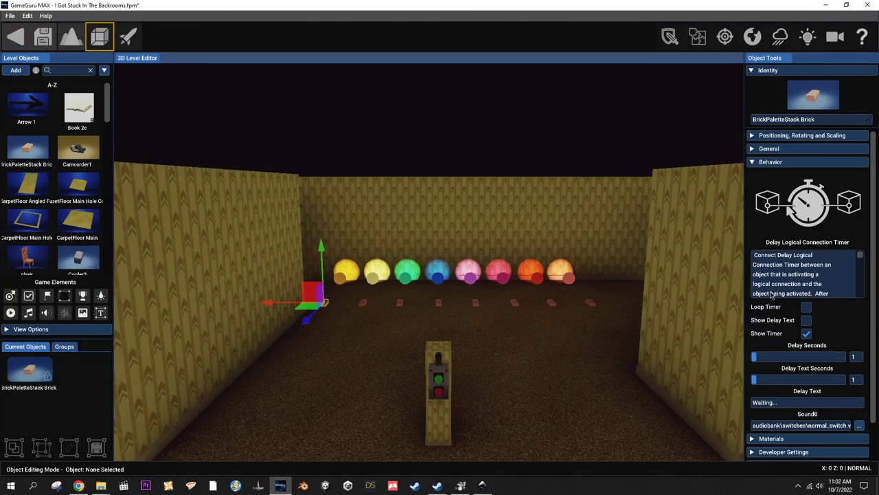
left_click(725, 36)
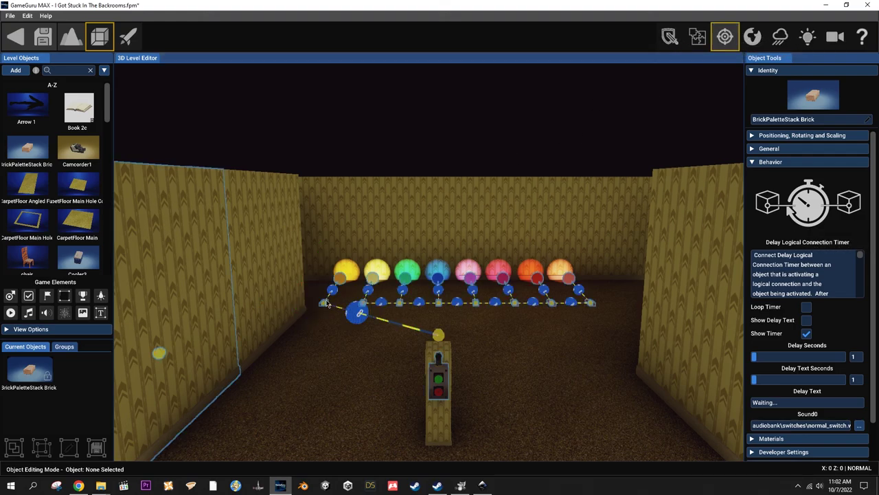
left_click(726, 47)
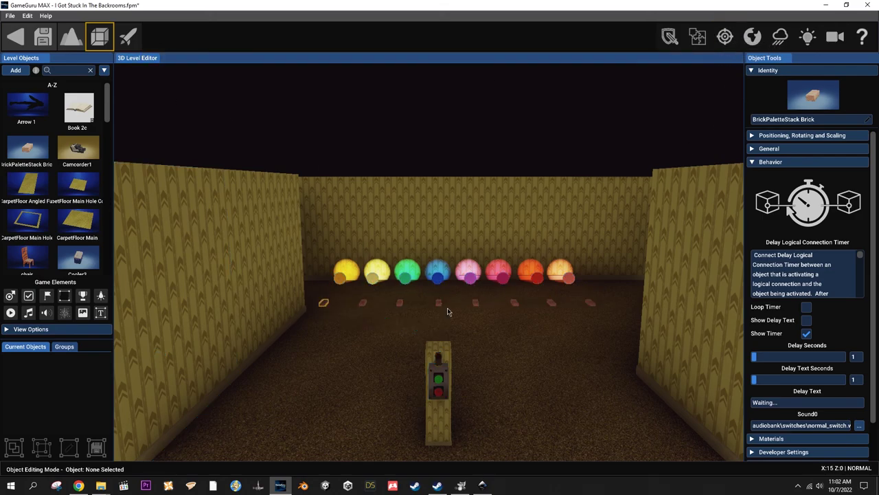